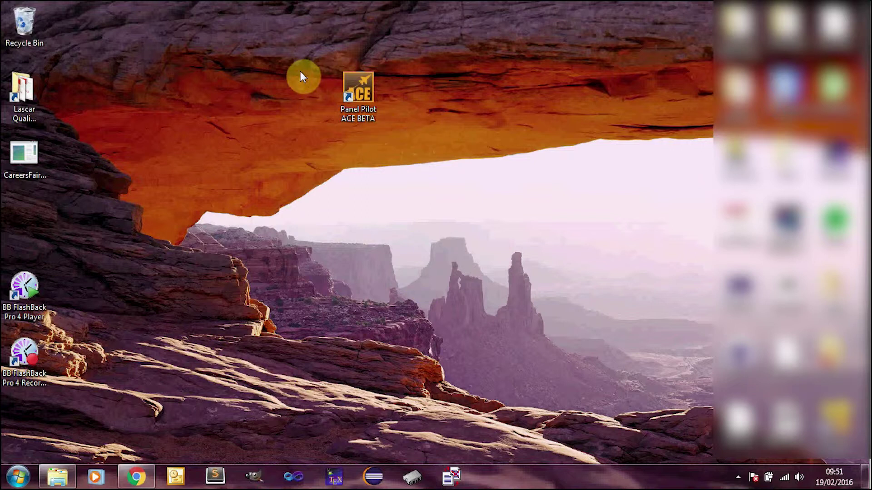
# - Launch Panel Pilot ACE BETA from its desktop shortcut
pyautogui.moveTo(301, 52); pyautogui.dragTo(397, 169)
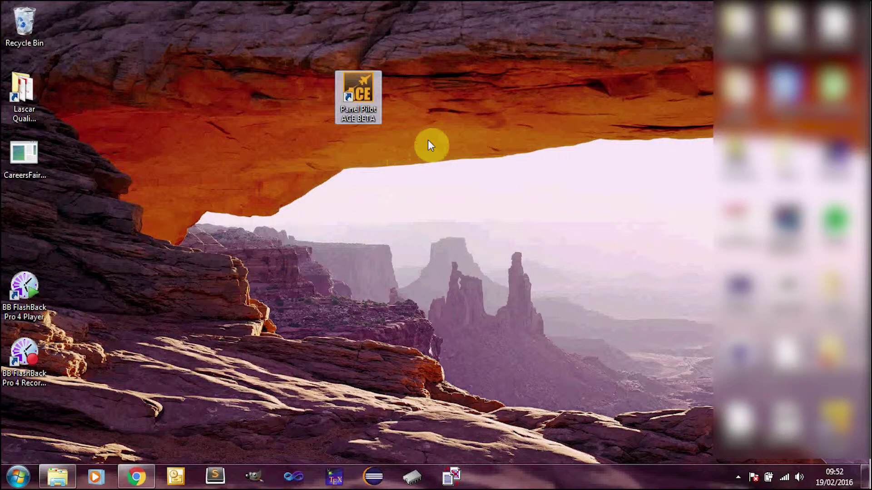
pyautogui.press('Return')
pyautogui.press('Return')
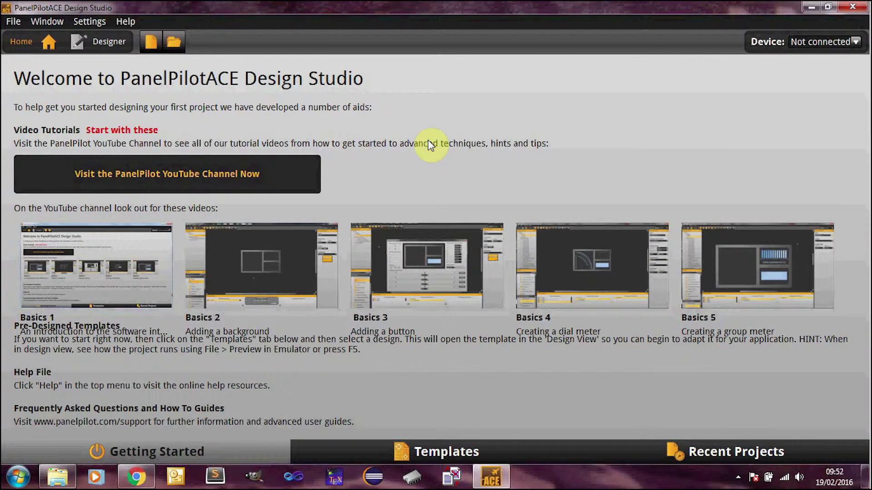
# - Create a new SGD 43-A project named 'Data Log Example', remembering device model and project path
pyautogui.click(13, 22)
pyautogui.click(25, 38)
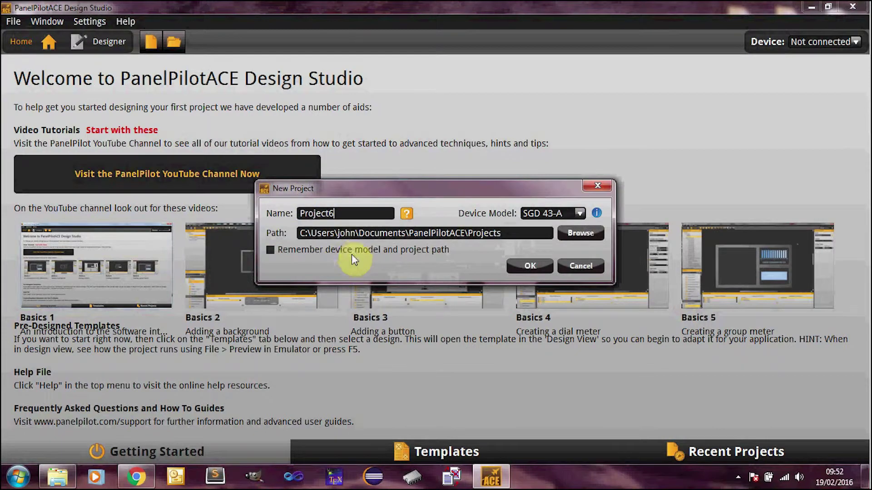
pyautogui.doubleClick(338, 212)
pyautogui.write('Data ')
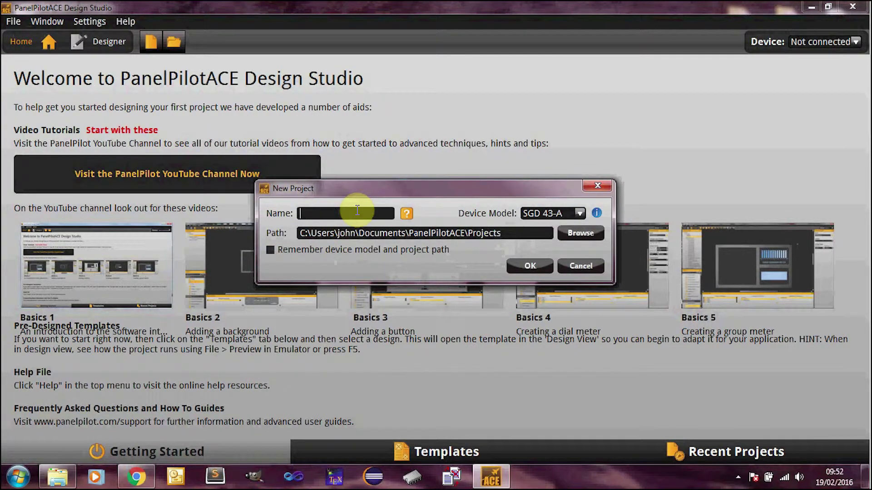
pyautogui.write('Log Example')
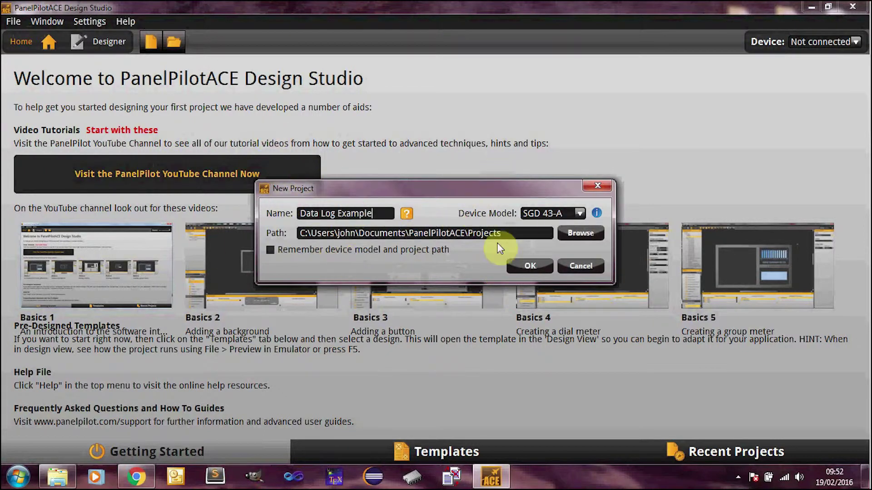
pyautogui.click(569, 212)
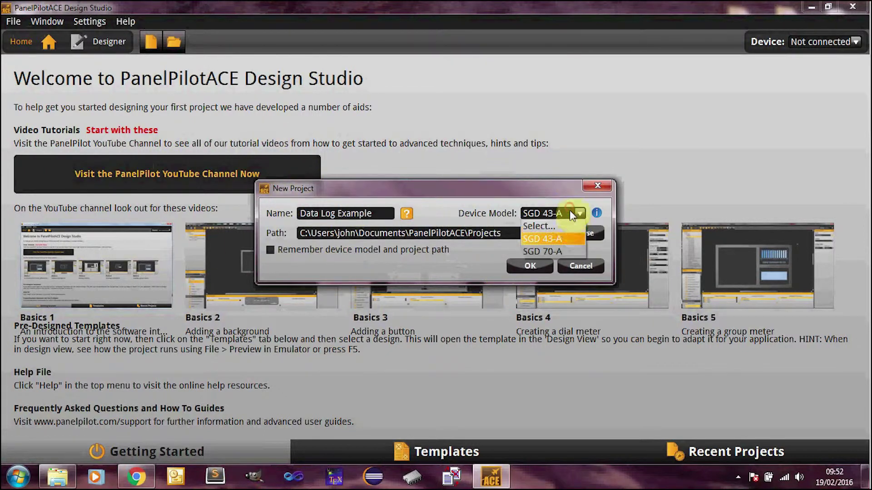
pyautogui.click(544, 239)
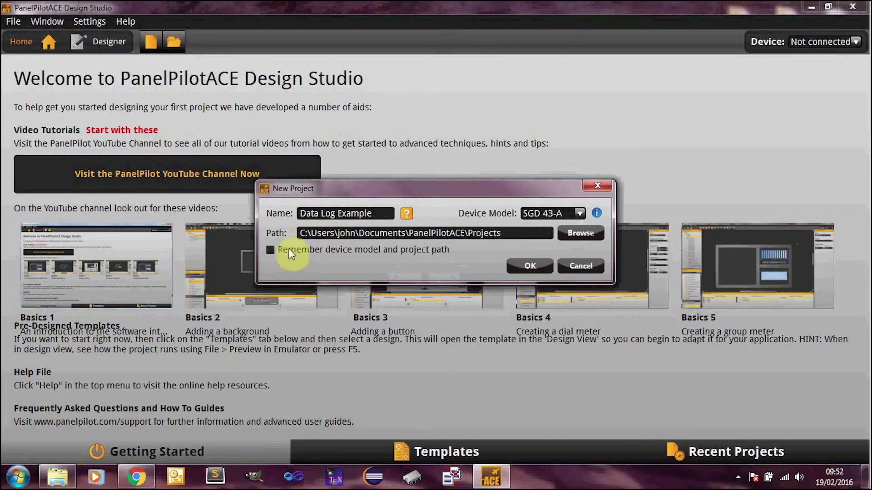
pyautogui.click(275, 251)
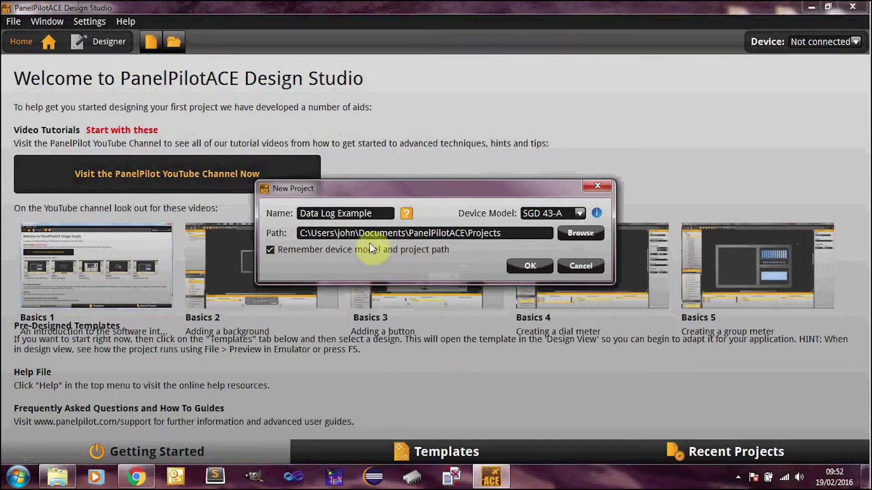
pyautogui.click(543, 270)
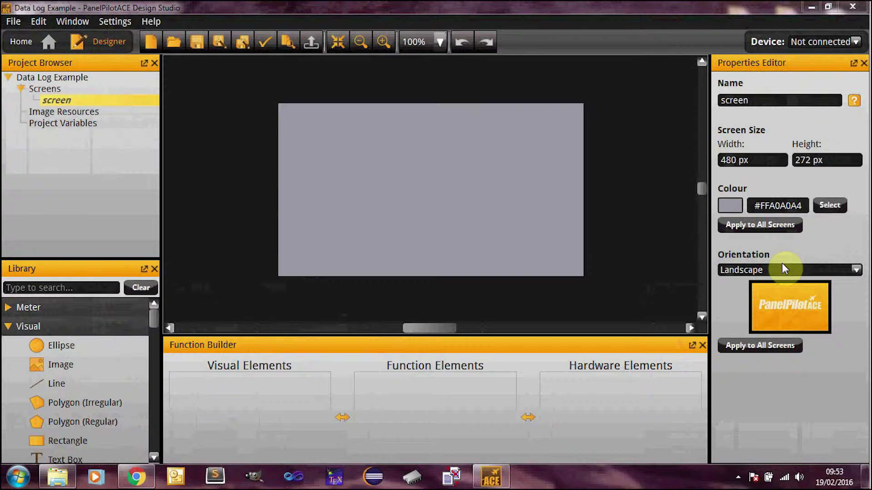
# - Add a log variable under Project Variables and rename it log_power
pyautogui.rightClick(90, 122)
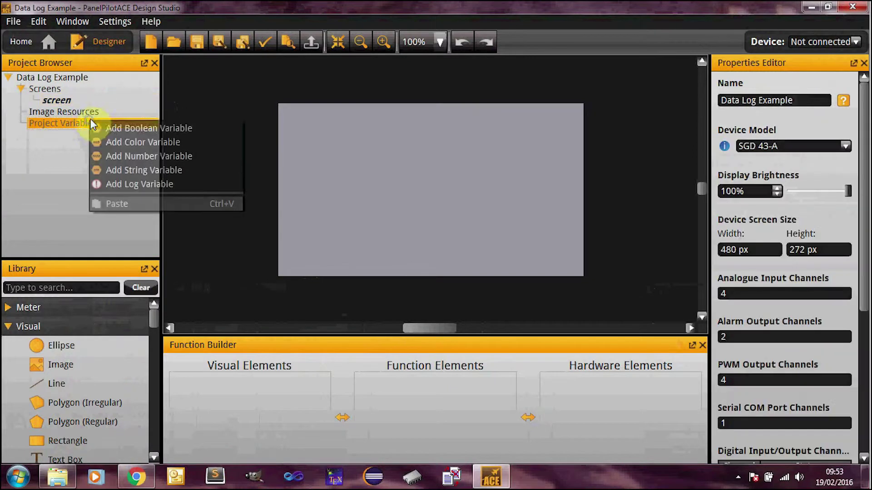
pyautogui.click(114, 184)
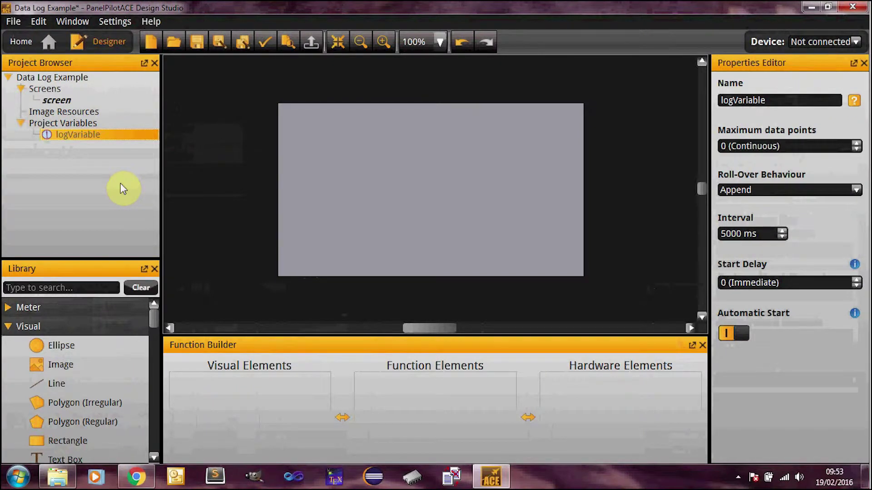
pyautogui.doubleClick(783, 103)
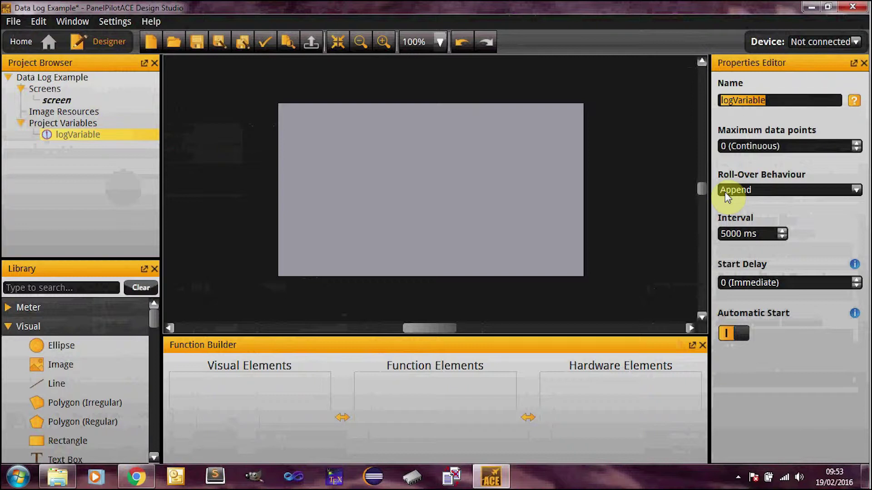
pyautogui.write('po')
pyautogui.press('BackSpace')
pyautogui.press('BackSpace')
pyautogui.write('log_')
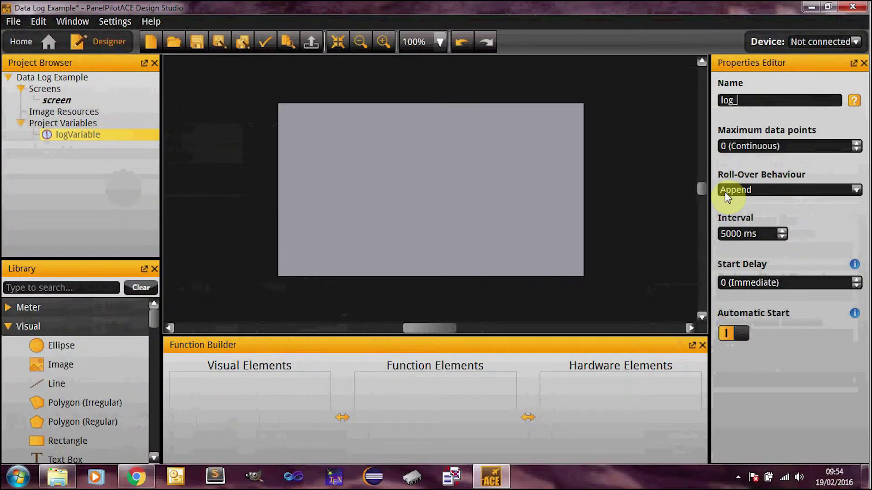
pyautogui.write('power')
pyautogui.press('Return')
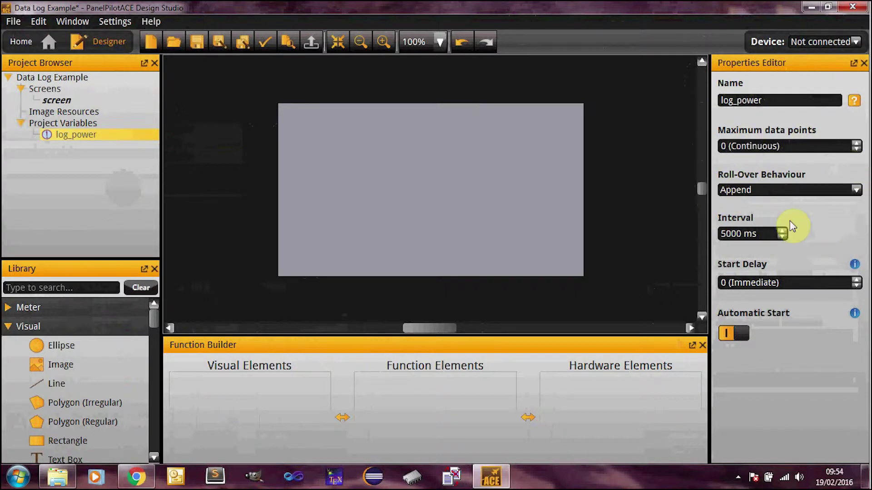
# - Change log_power's logging interval from 5000 ms to 60000 ms
pyautogui.click(796, 145)
pyautogui.click(796, 145)
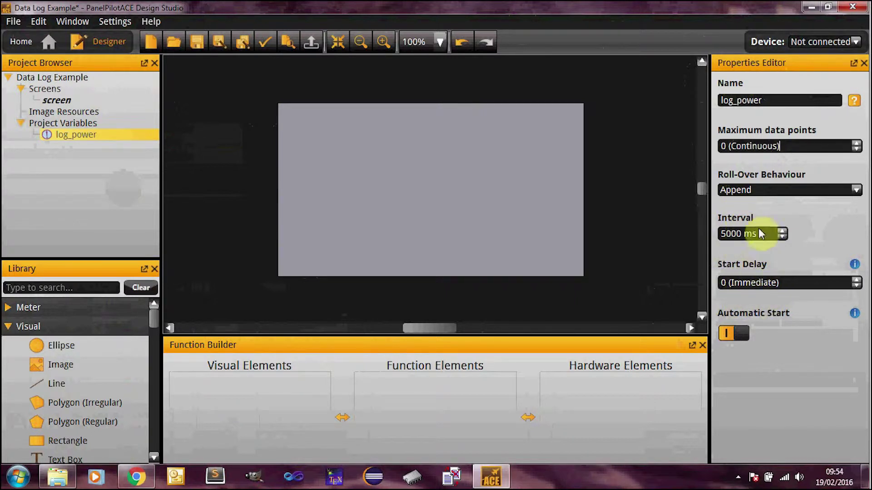
pyautogui.doubleClick(732, 234)
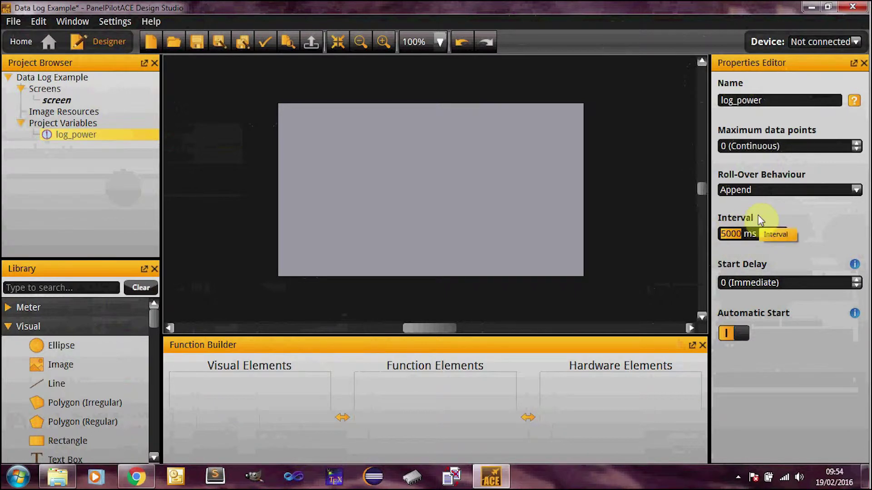
pyautogui.write('600')
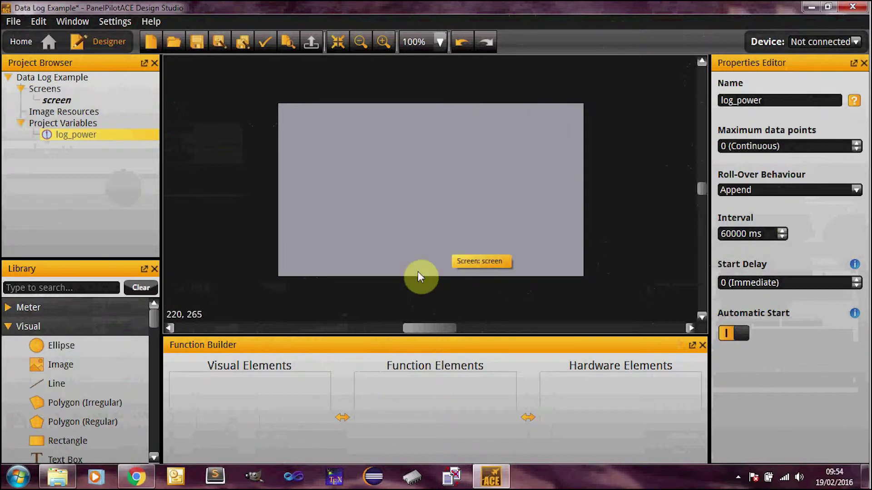
# - Open Calculator and compute 60 × 24 = 1440
pyautogui.press('super')
pyautogui.write('calc')
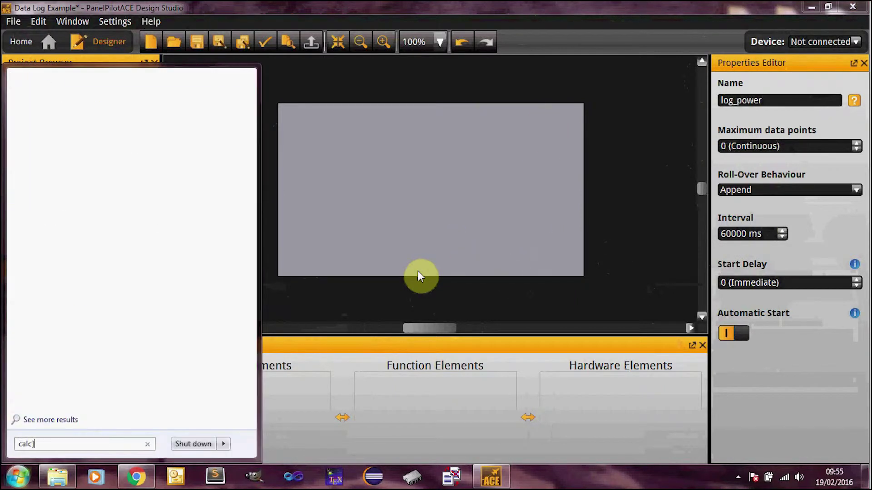
pyautogui.press('Return')
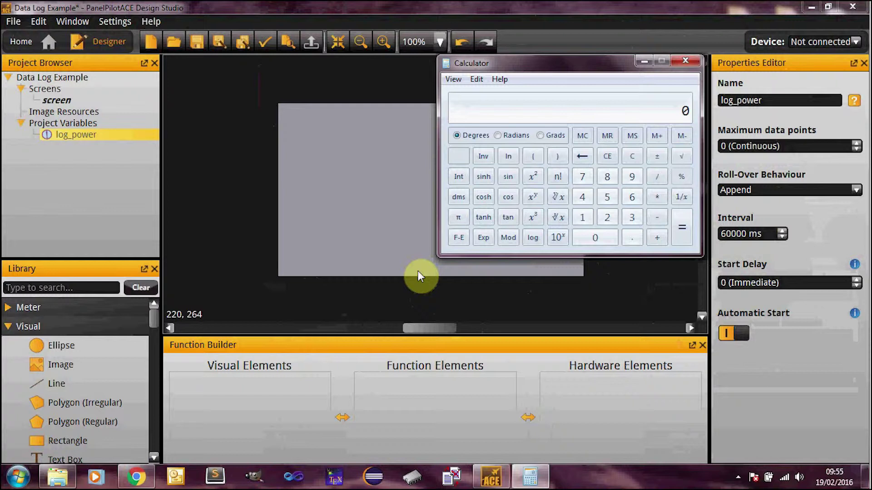
pyautogui.write('60*24')
pyautogui.press('Return')
# - Set log_power's maximum data points to 1440 and keep Append as roll-over behaviour
pyautogui.click(417, 270)
pyautogui.click(744, 146)
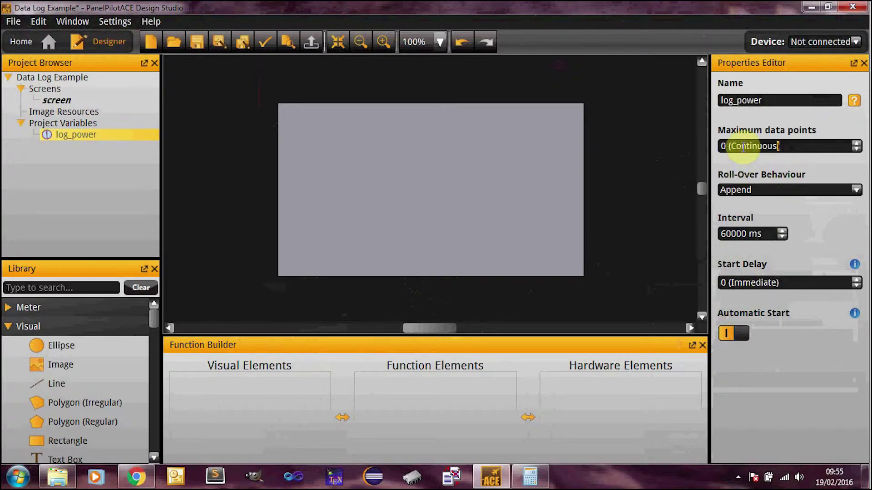
pyautogui.hotkey('ctrl', 'a')
pyautogui.write('1440')
pyautogui.hotkey('ctrl', 'a')
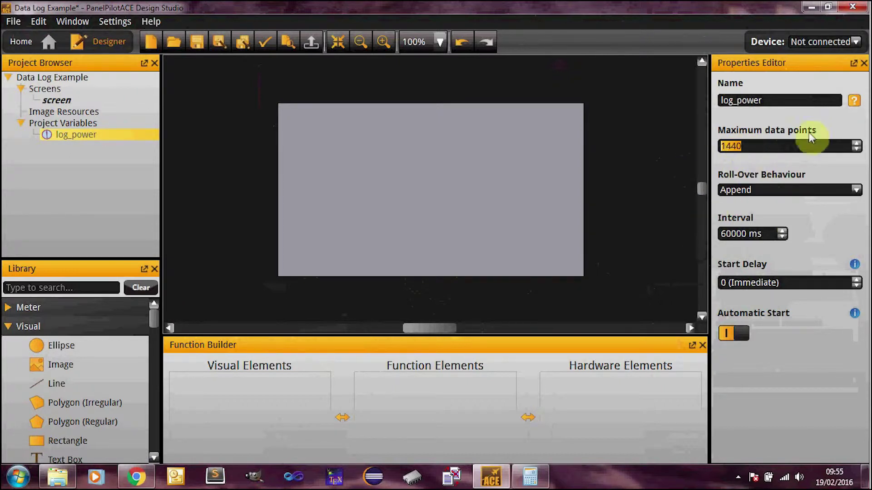
pyautogui.click(770, 191)
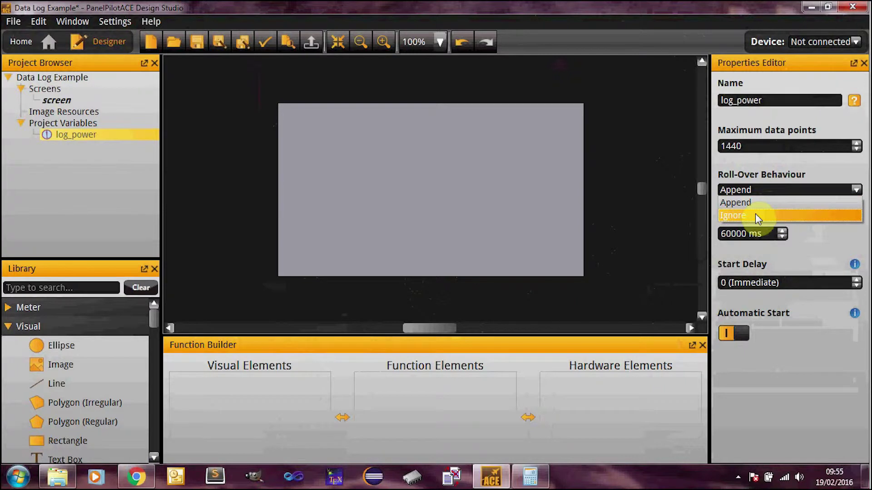
pyautogui.click(778, 201)
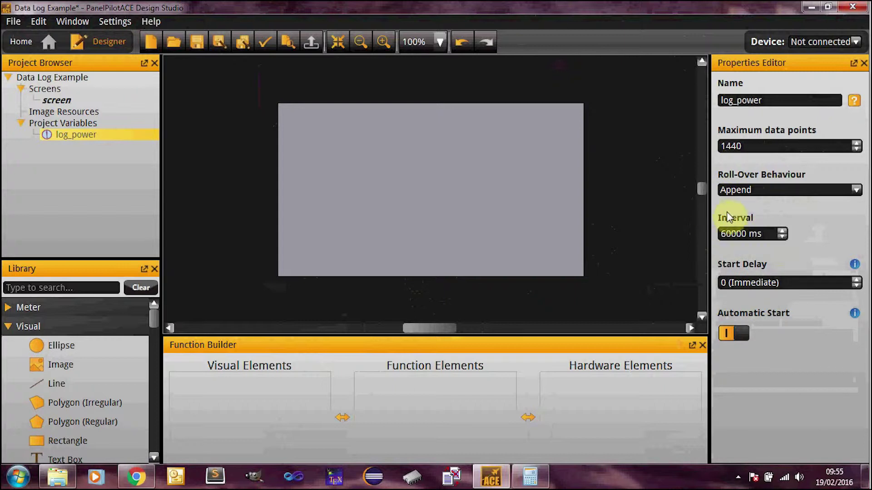
pyautogui.click(795, 283)
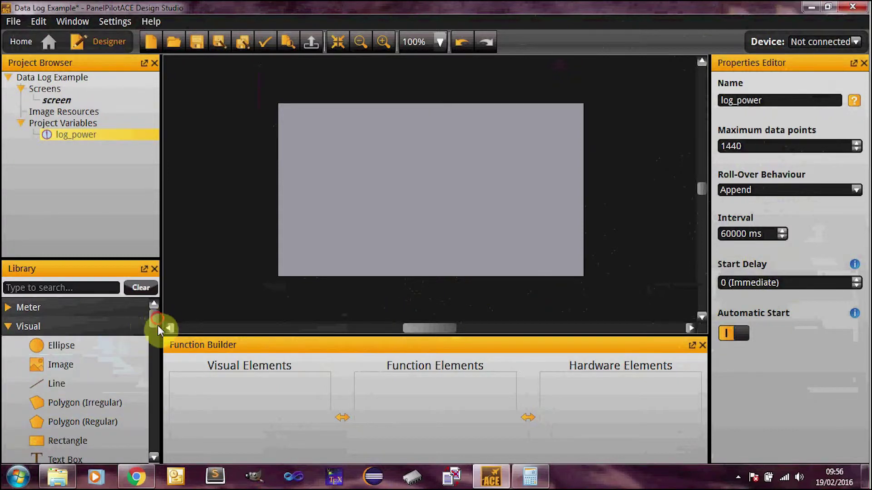
# - Place a Data Logging element from the Library into the Function Elements column
pyautogui.moveTo(157, 325); pyautogui.dragTo(158, 364)
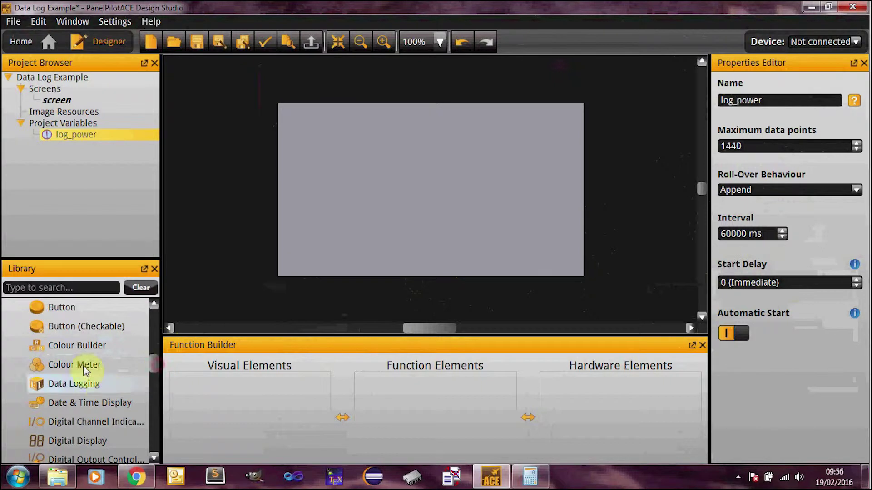
pyautogui.moveTo(100, 389); pyautogui.dragTo(456, 357)
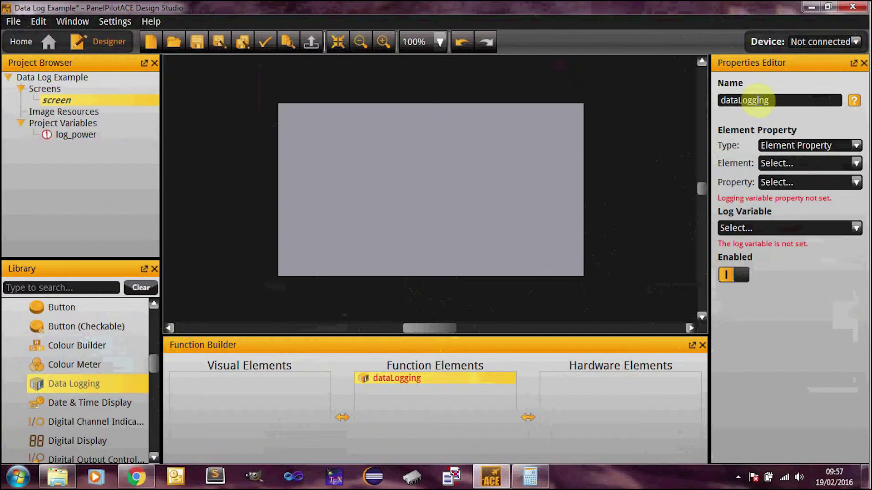
# - Rename dataLogging to logging_power, keeping Element Property as its source type
pyautogui.doubleClick(753, 100)
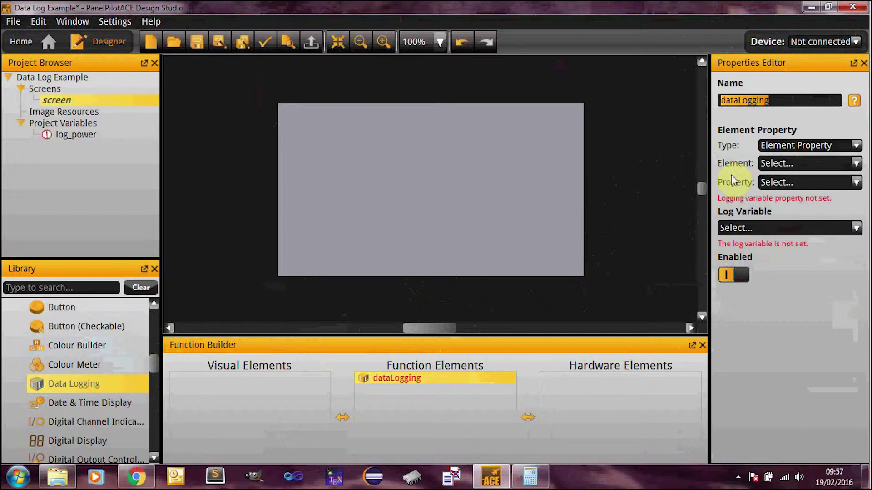
pyautogui.press('BackSpace')
pyautogui.write('loggin_power')
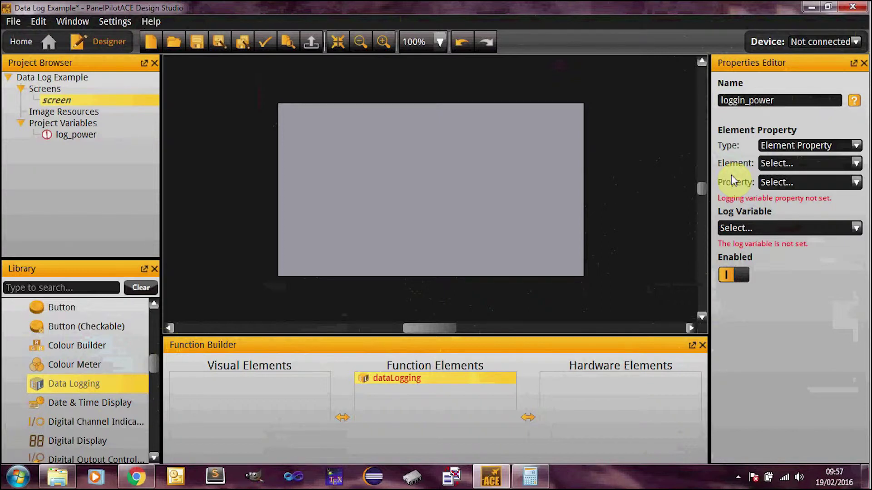
pyautogui.press('Home')
pyautogui.press('Right')
pyautogui.press('Right')
pyautogui.press('Right')
pyautogui.press('Right')
pyautogui.press('Right')
pyautogui.press('Right')
pyautogui.write('g')
pyautogui.click(793, 145)
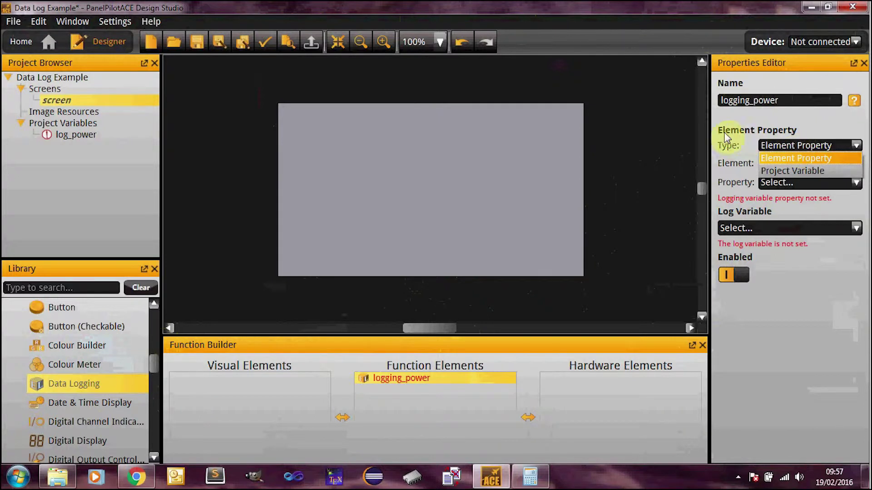
pyautogui.click(787, 136)
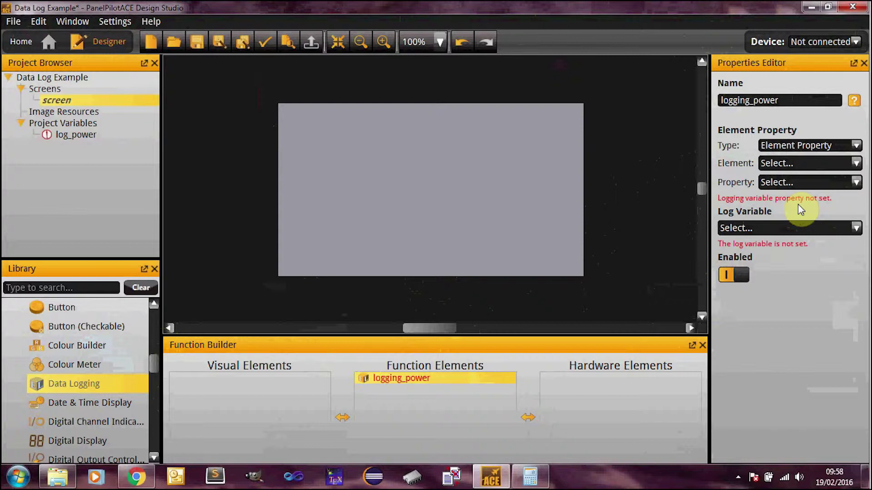
# - Add a second Analogue Input and rename the first input input_current
pyautogui.scroll(-10, 60, 328)
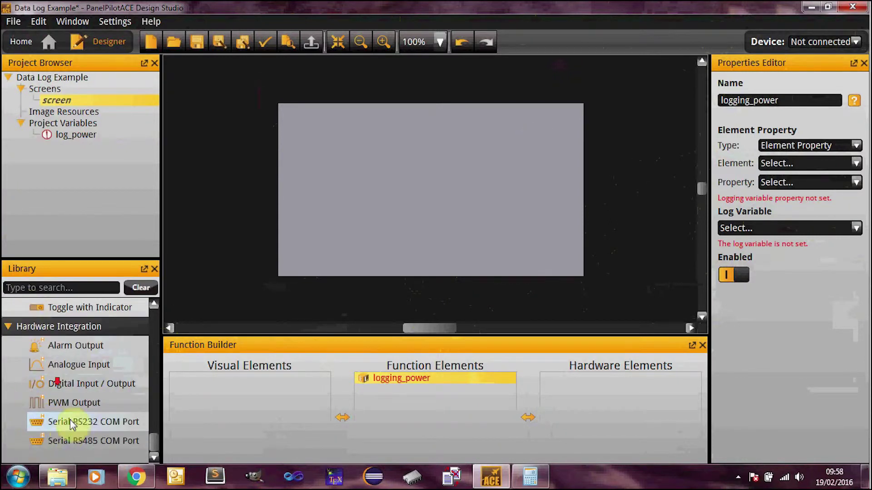
pyautogui.doubleClick(85, 366)
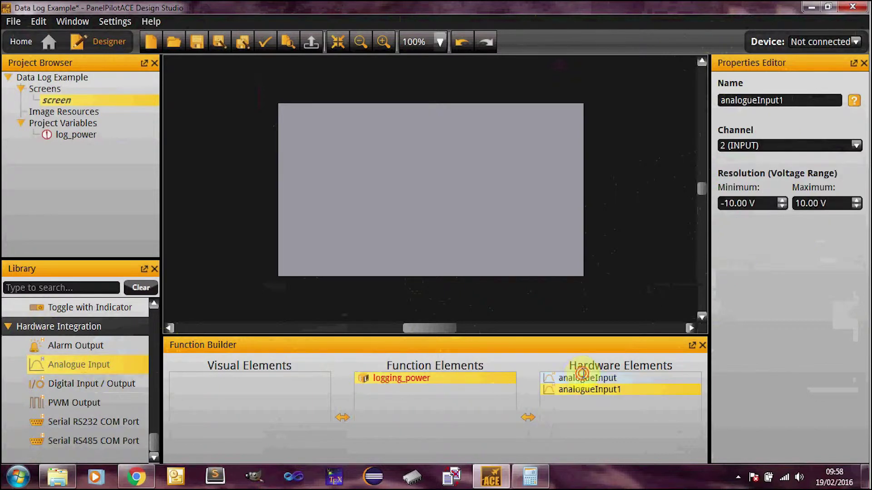
pyautogui.click(582, 373)
pyautogui.click(586, 375)
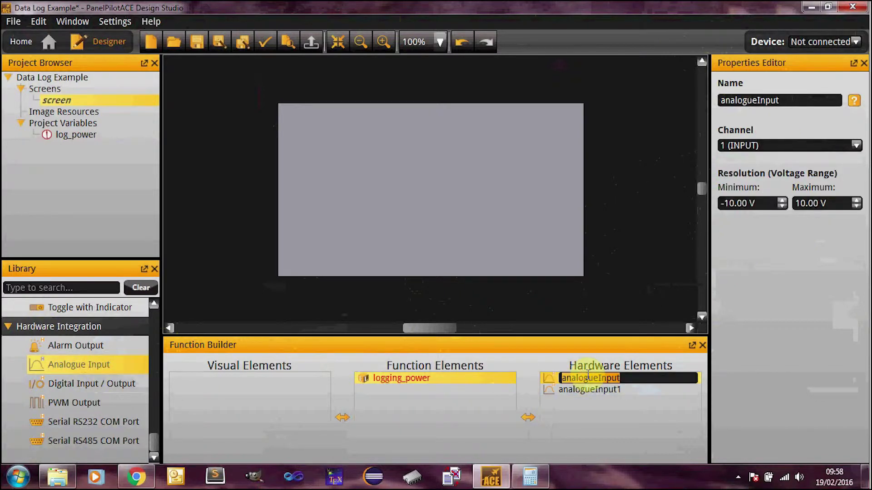
pyautogui.write('input_curre3nt')
pyautogui.press('Return')
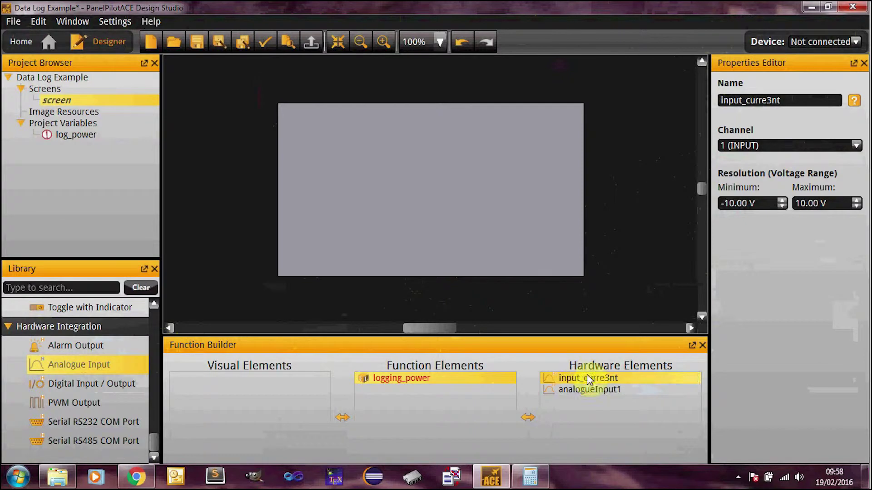
pyautogui.click(626, 390)
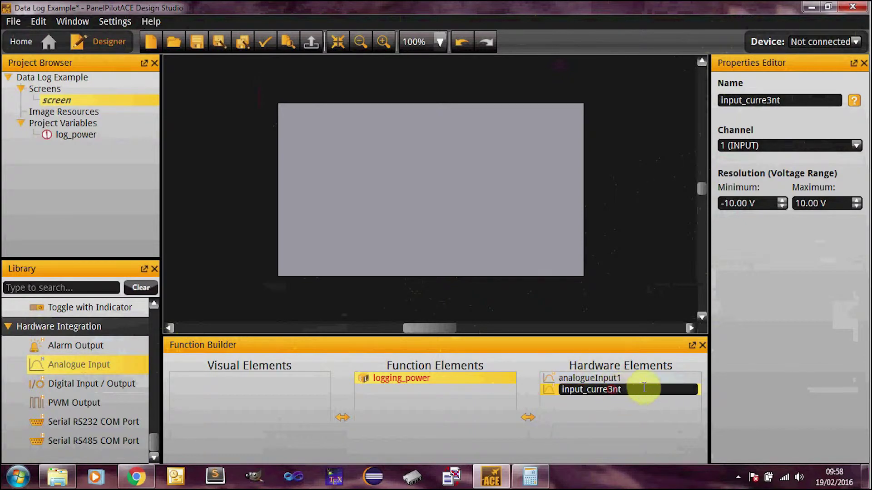
pyautogui.press('BackSpace')
pyautogui.press('Return')
# - Rename the second analogue input to input_voltage
pyautogui.doubleClick(644, 378)
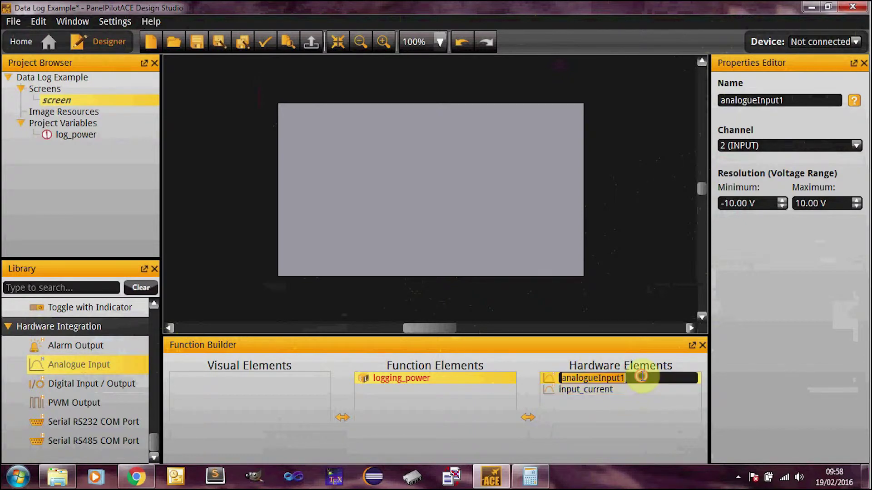
pyautogui.write('input_voltage')
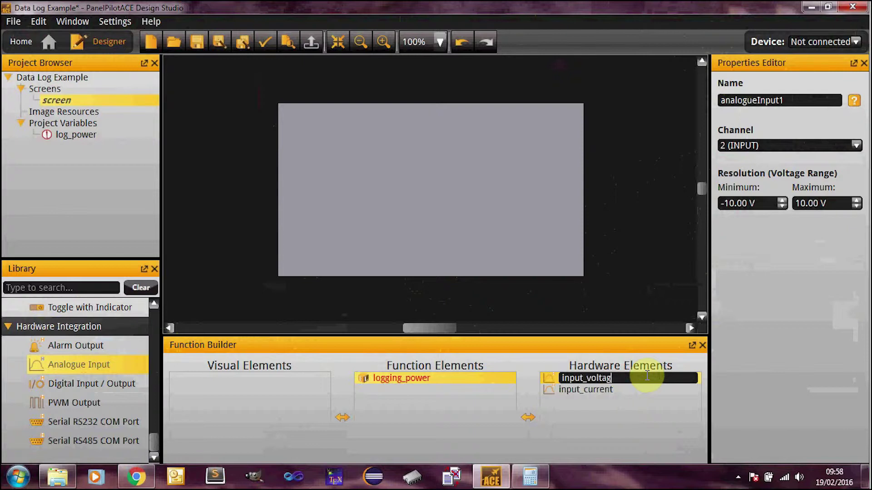
pyautogui.press('Return')
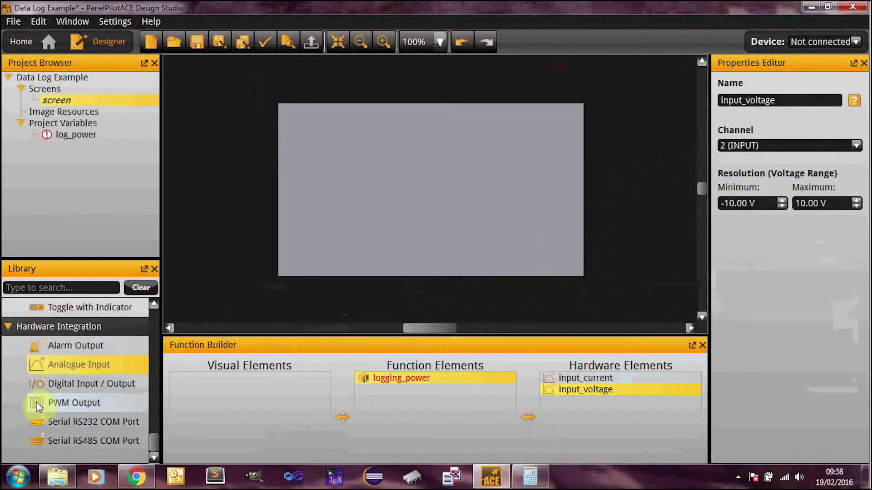
pyautogui.scroll(5, 86, 391)
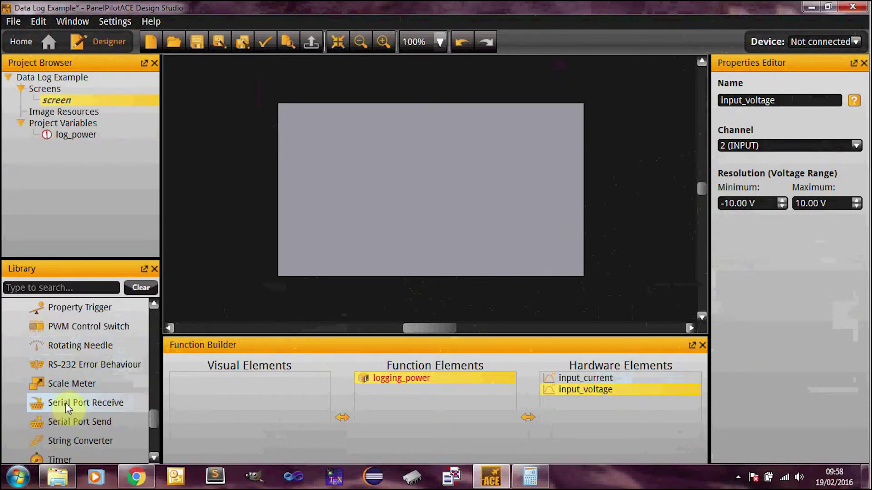
pyautogui.scroll(3, 75, 404)
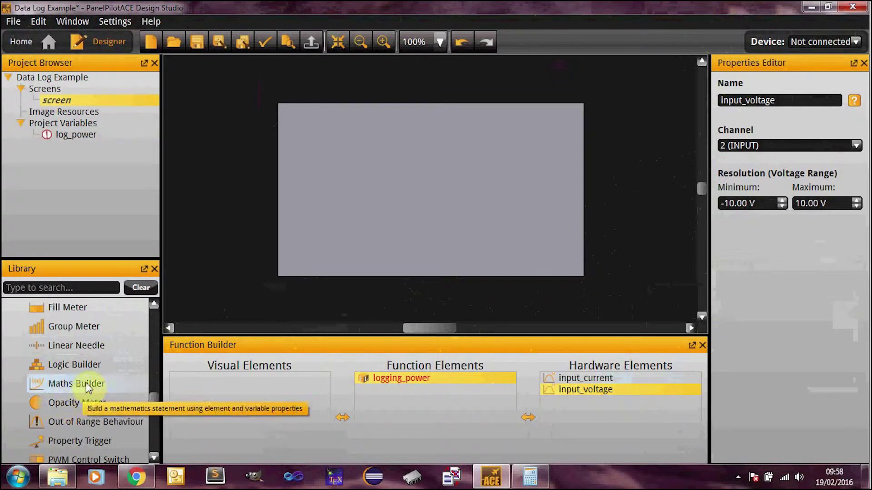
# - Add a Maths Builder element to Function Elements and name it value_power
pyautogui.moveTo(86, 382); pyautogui.dragTo(362, 387)
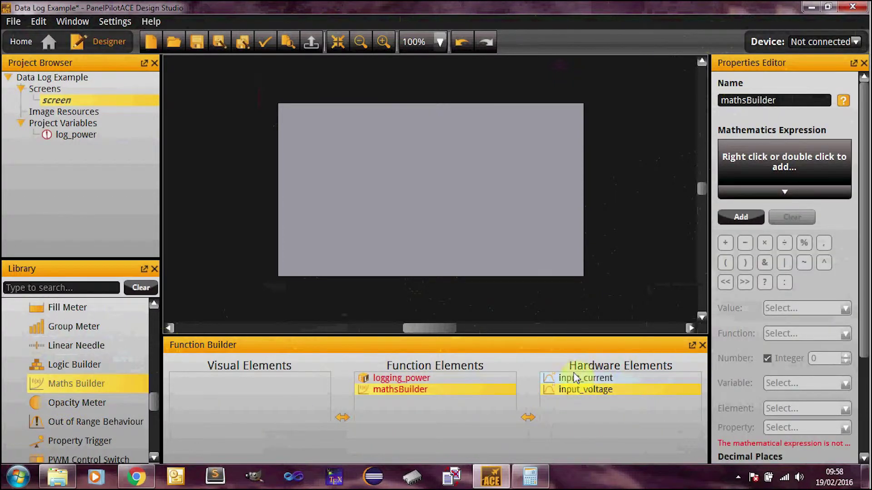
pyautogui.click(401, 390)
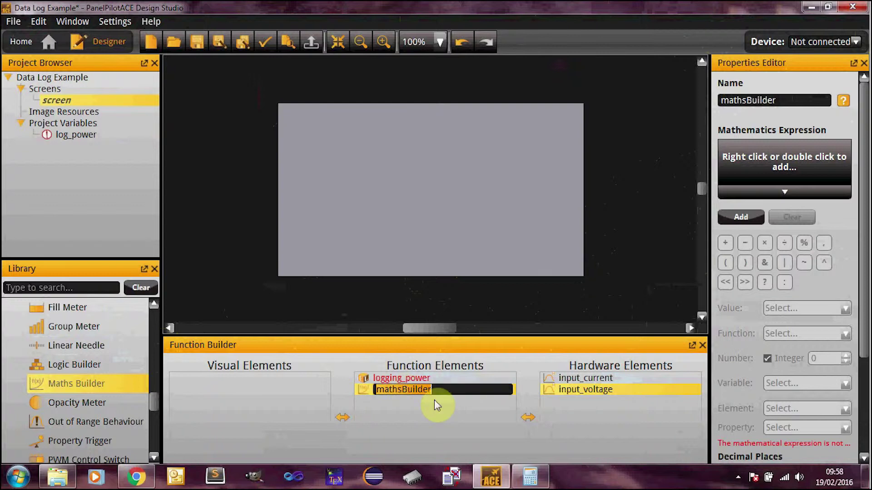
pyautogui.write('value_power')
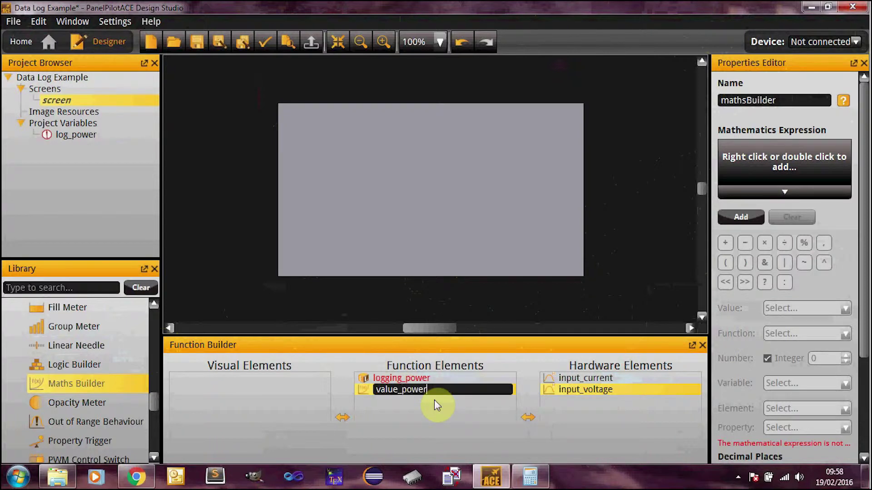
pyautogui.press('Return')
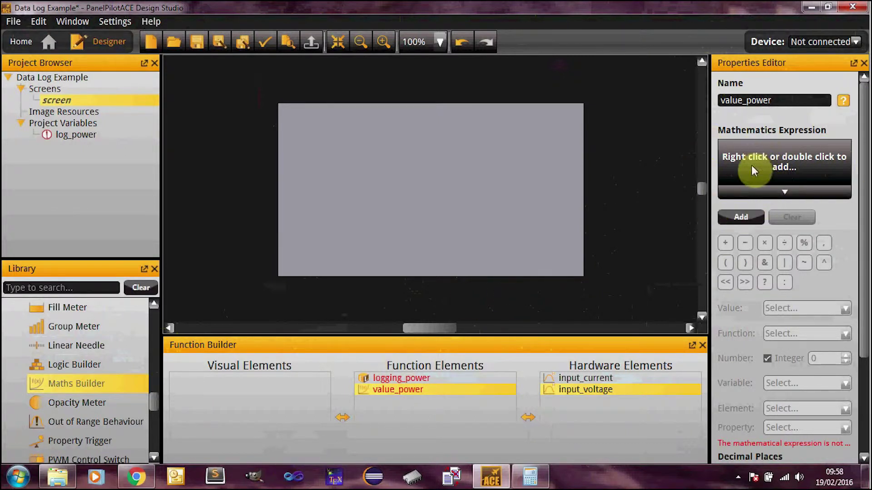
# - Start the expression with input_current's Voltage as the first term
pyautogui.click(726, 219)
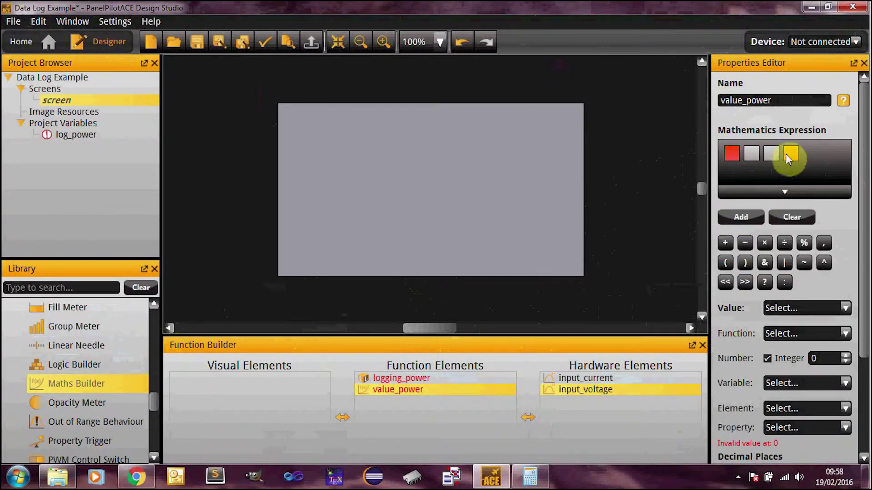
pyautogui.click(785, 142)
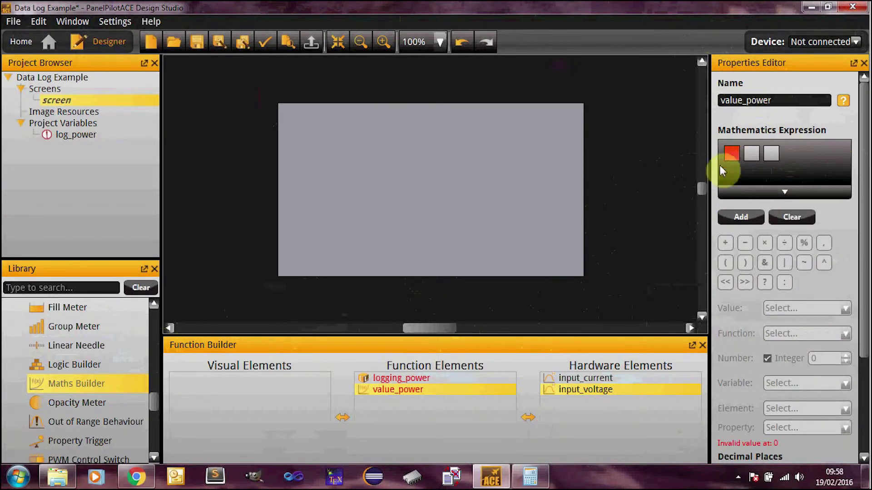
pyautogui.click(736, 149)
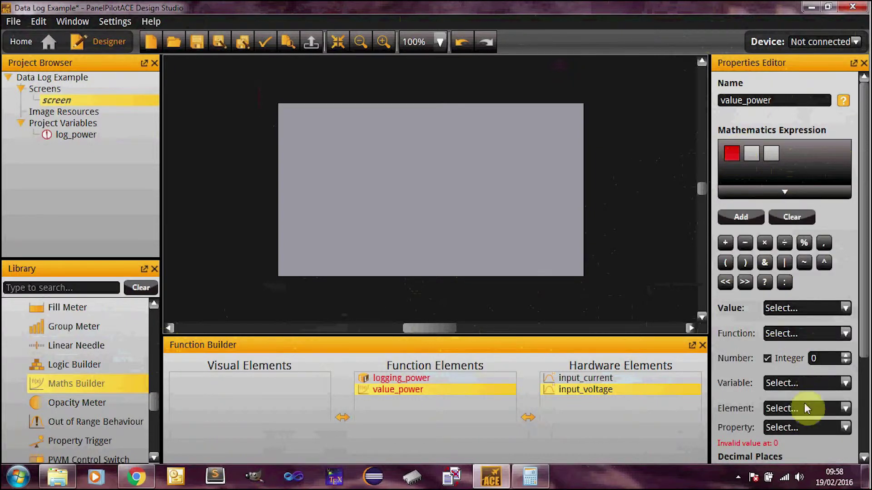
pyautogui.click(805, 408)
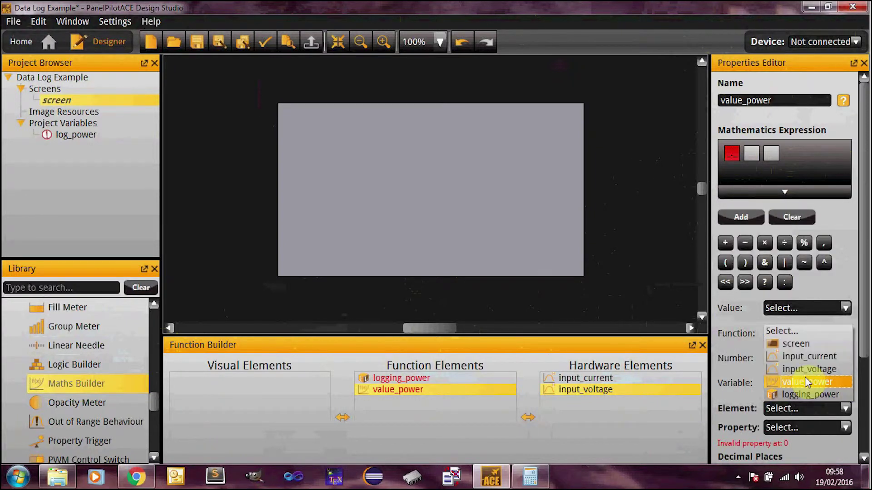
pyautogui.click(807, 364)
pyautogui.click(796, 426)
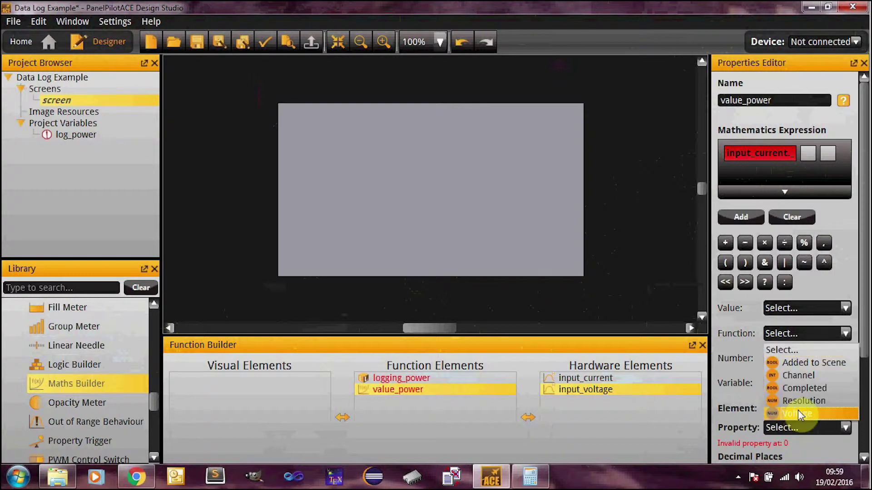
pyautogui.click(797, 412)
pyautogui.click(737, 175)
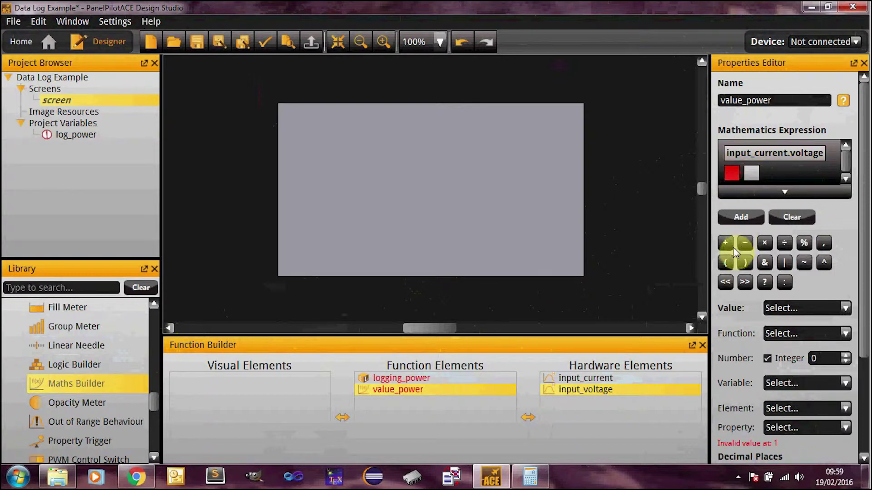
# - Multiply by input_voltage's Voltage and set Decimal Places to Unlimited
pyautogui.click(765, 244)
pyautogui.click(788, 408)
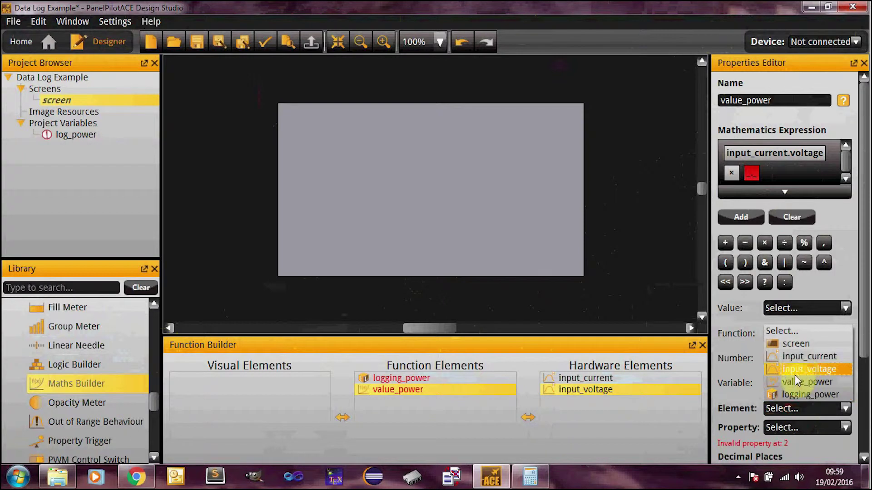
pyautogui.click(804, 368)
pyautogui.scroll(-3, 800, 378)
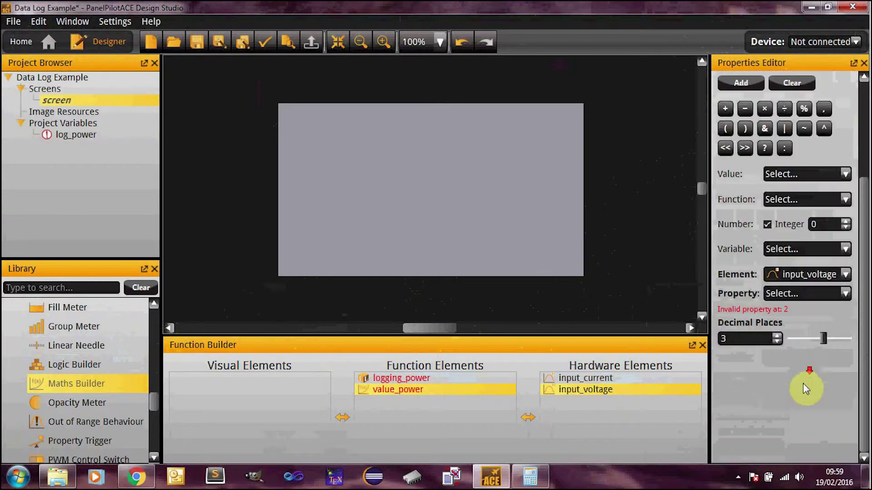
pyautogui.click(806, 294)
pyautogui.click(802, 371)
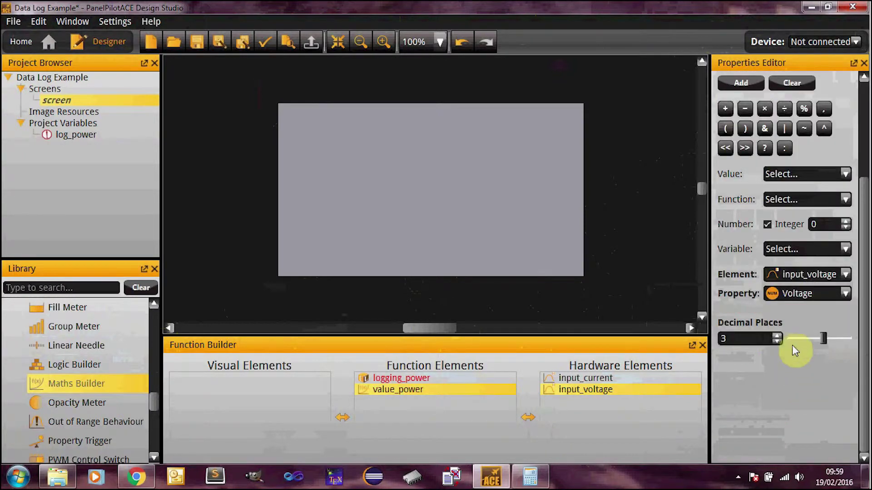
pyautogui.click(778, 341)
pyautogui.click(778, 341)
pyautogui.click(777, 341)
pyautogui.click(778, 341)
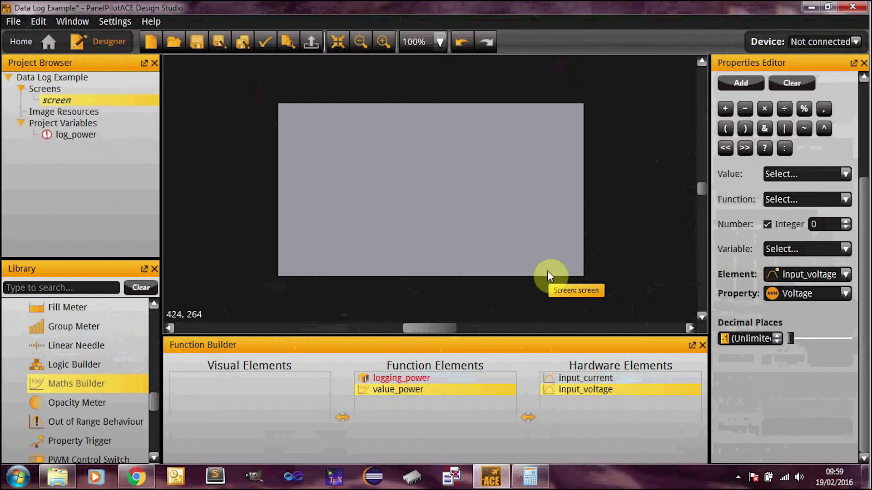
# - Configure logging_power with Element value_power, Property Value, and Log Variable log_power
pyautogui.click(440, 376)
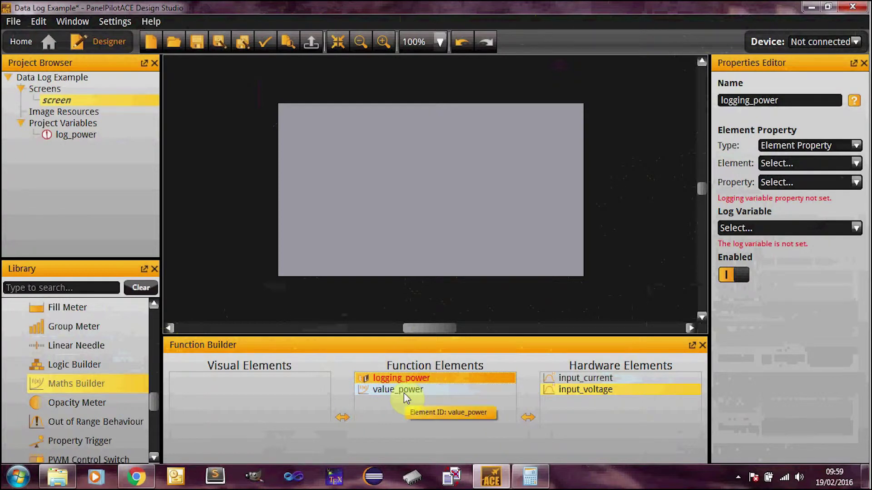
pyautogui.click(790, 162)
pyautogui.click(804, 238)
pyautogui.click(803, 183)
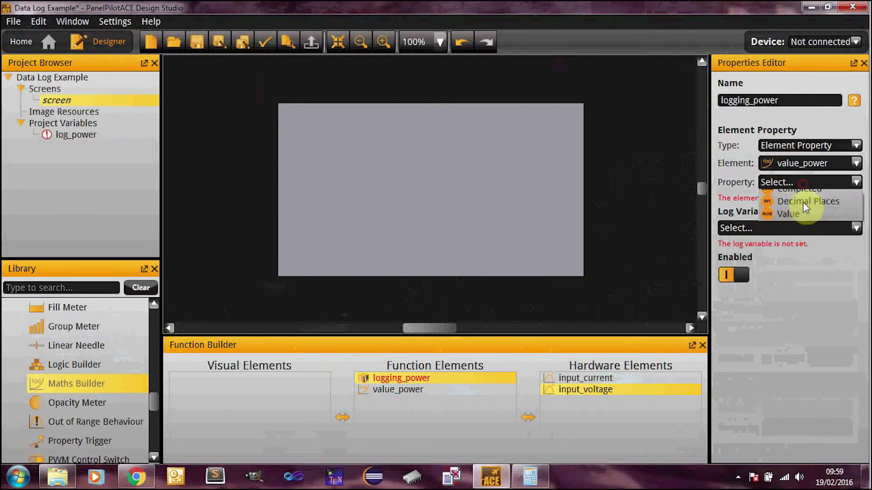
pyautogui.click(797, 246)
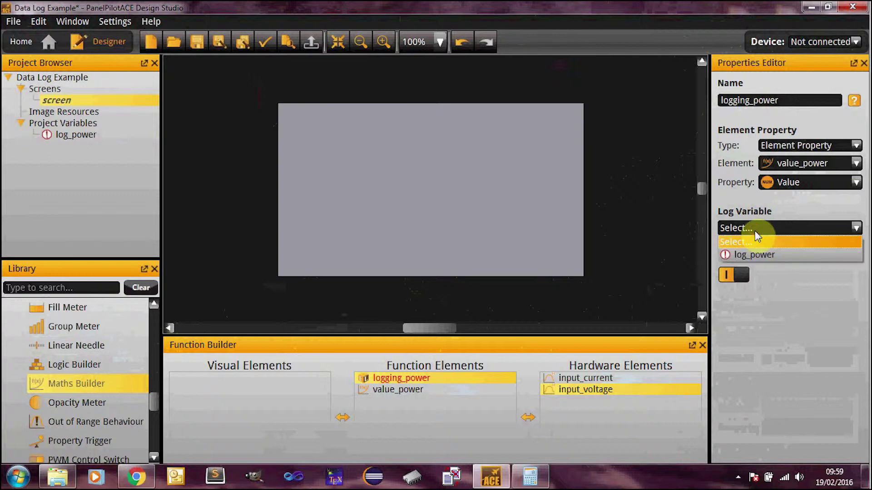
pyautogui.click(745, 263)
pyautogui.click(754, 230)
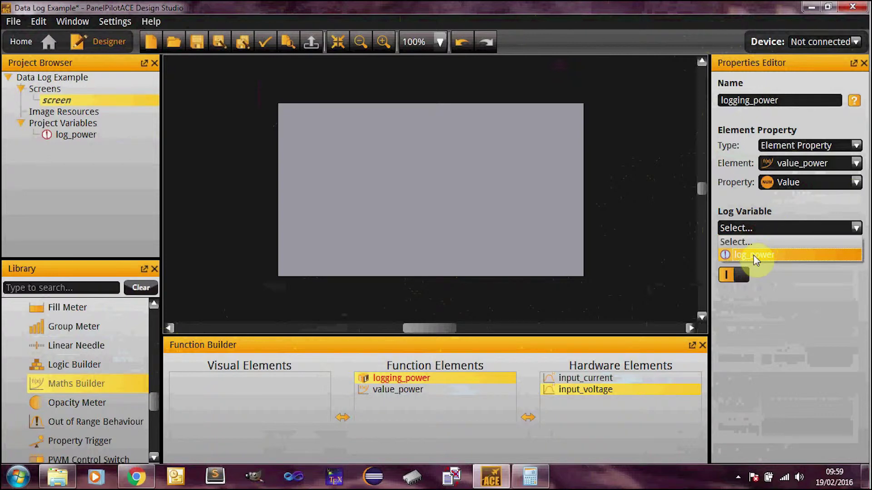
pyautogui.click(753, 255)
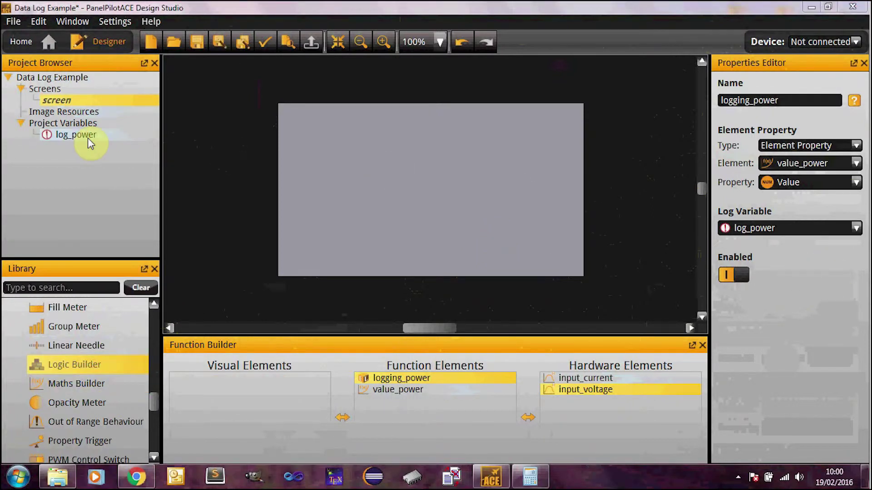
pyautogui.click(88, 137)
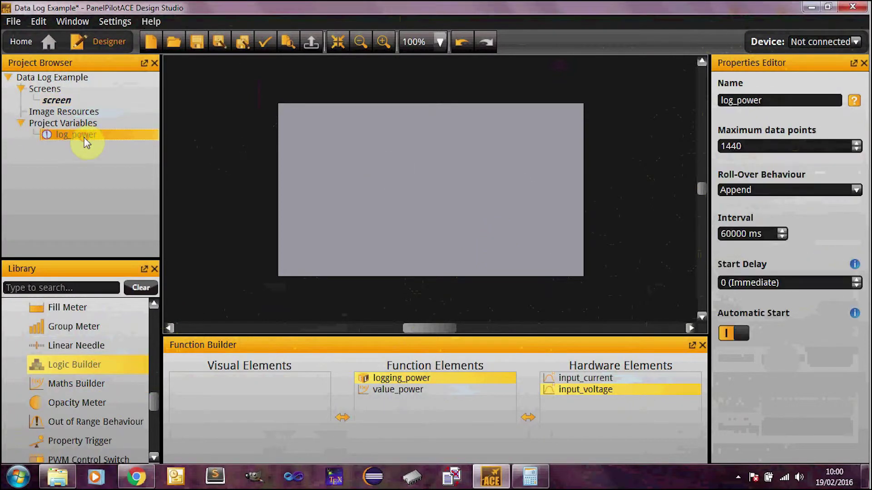
pyautogui.click(410, 376)
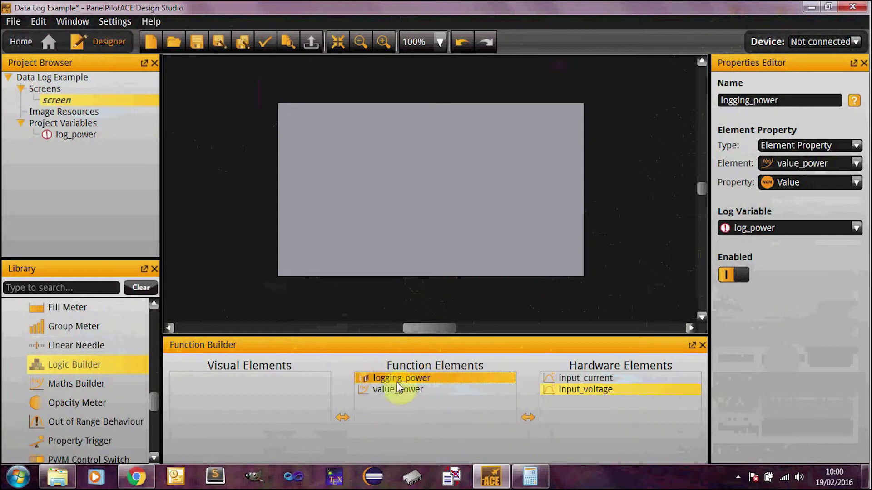
pyautogui.click(476, 260)
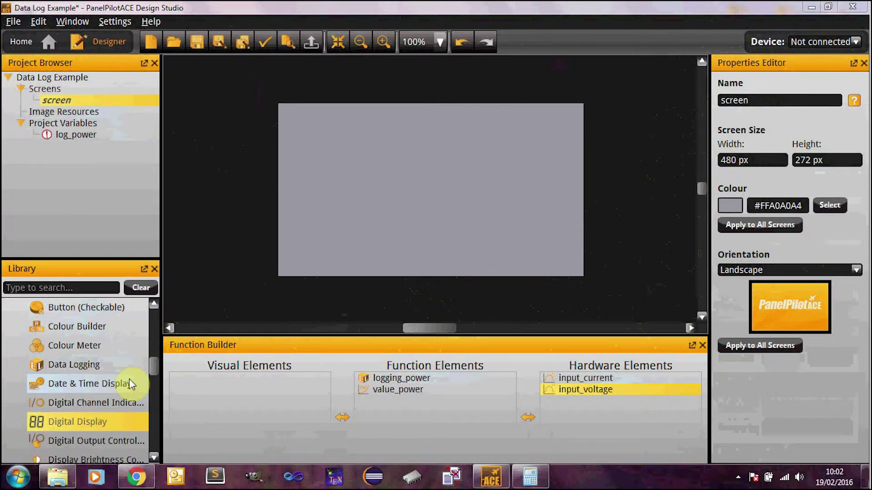
# - Add a Maths Builder to the function elements and name it value_average_power
pyautogui.click(153, 370)
pyautogui.moveTo(153, 369); pyautogui.dragTo(150, 396)
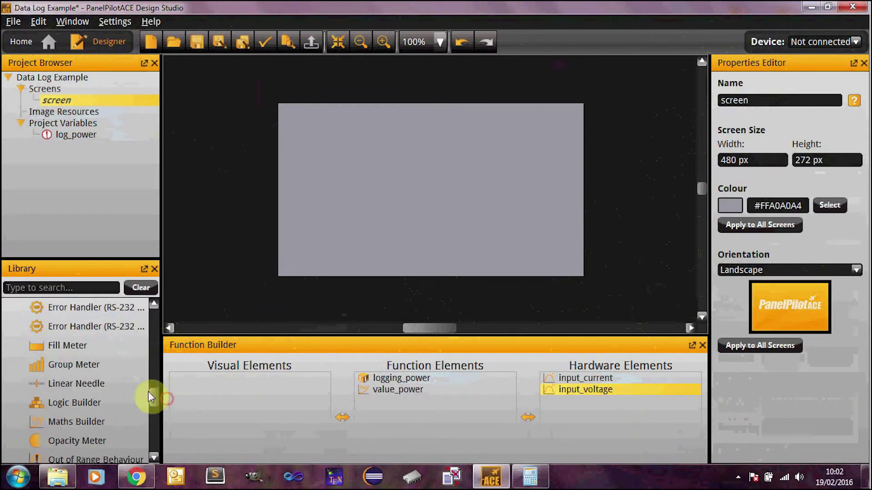
pyautogui.click(109, 421)
pyautogui.moveTo(109, 421); pyautogui.dragTo(354, 402)
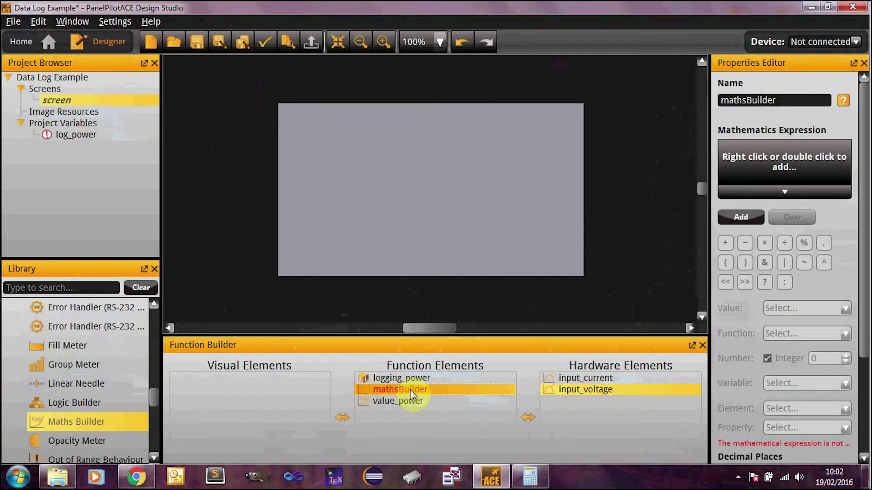
pyautogui.click(410, 390)
pyautogui.write('value_averag')
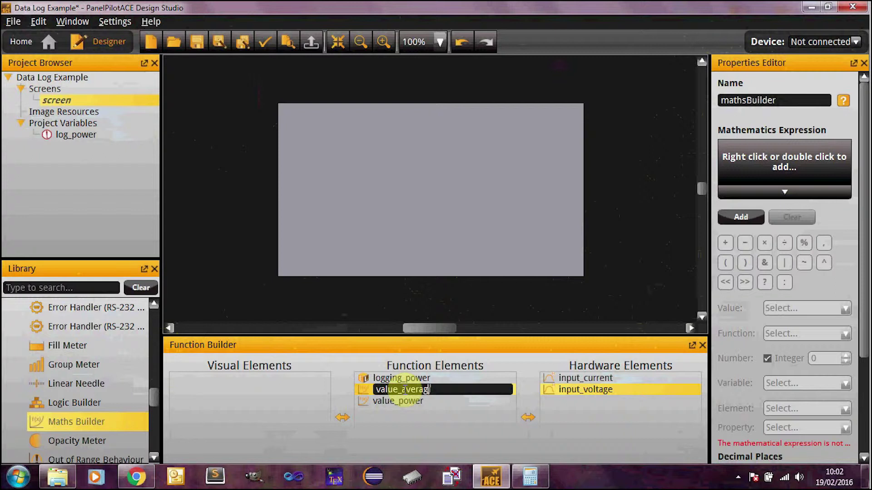
pyautogui.write('e_power')
pyautogui.press('Return')
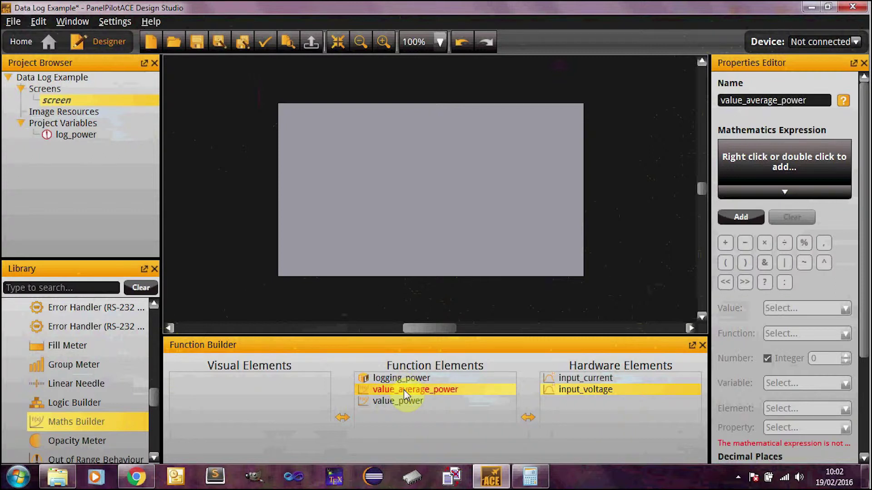
# - Start value_average_power's expression with the getLogAvg( function
pyautogui.click(751, 219)
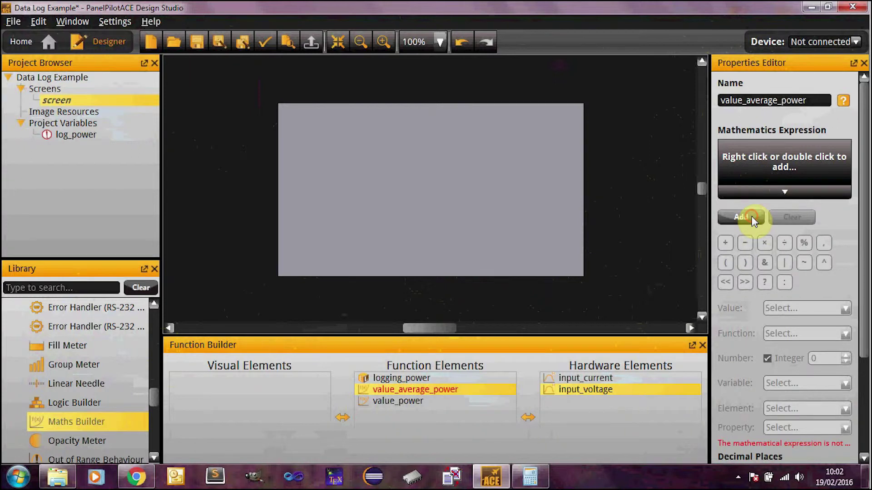
pyautogui.click(775, 333)
pyautogui.scroll(-2, 801, 222)
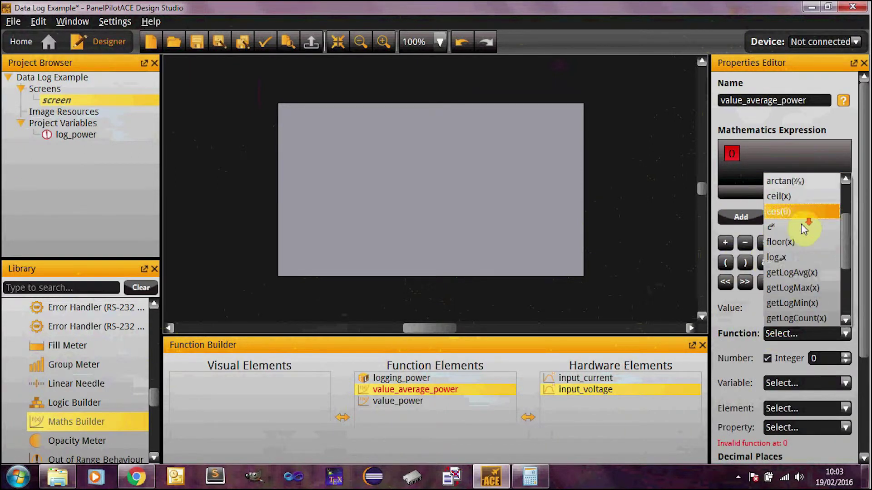
pyautogui.scroll(-1, 801, 227)
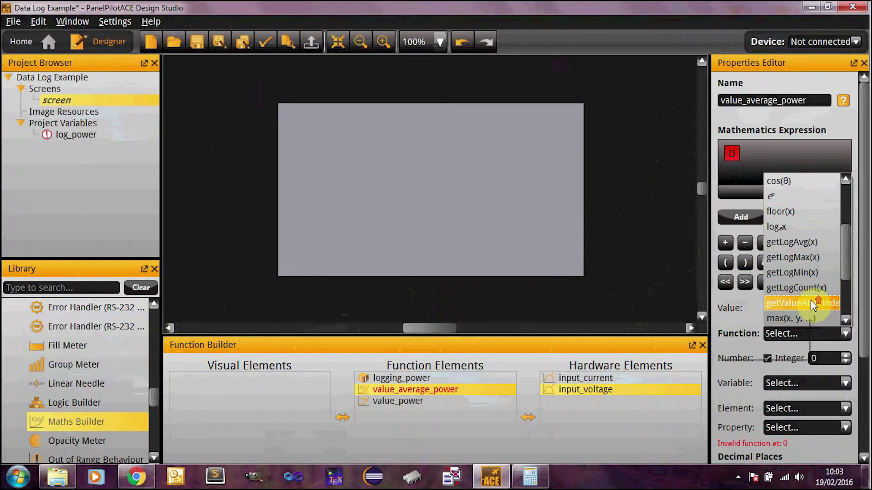
pyautogui.scroll(2, 811, 300)
pyautogui.scroll(-1, 810, 299)
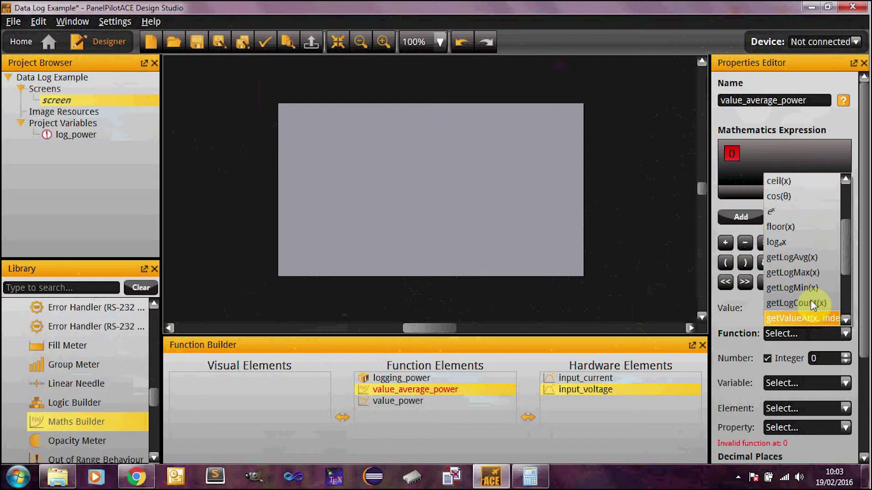
pyautogui.click(797, 257)
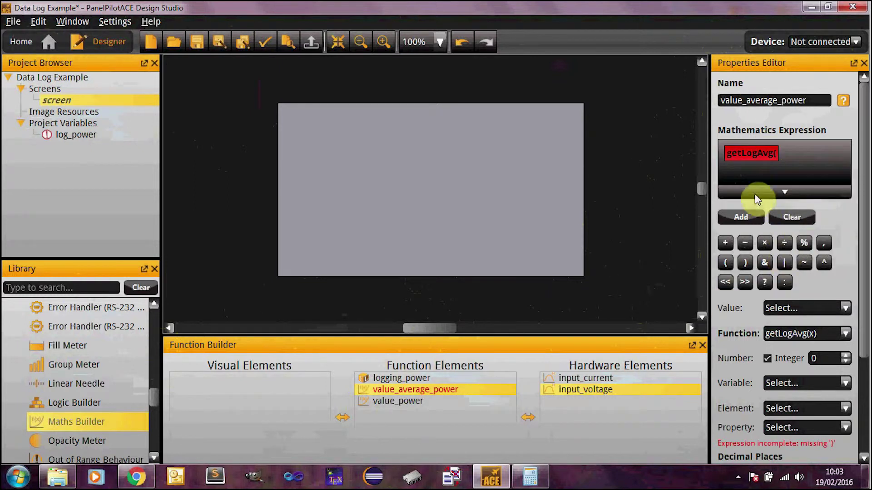
pyautogui.click(748, 213)
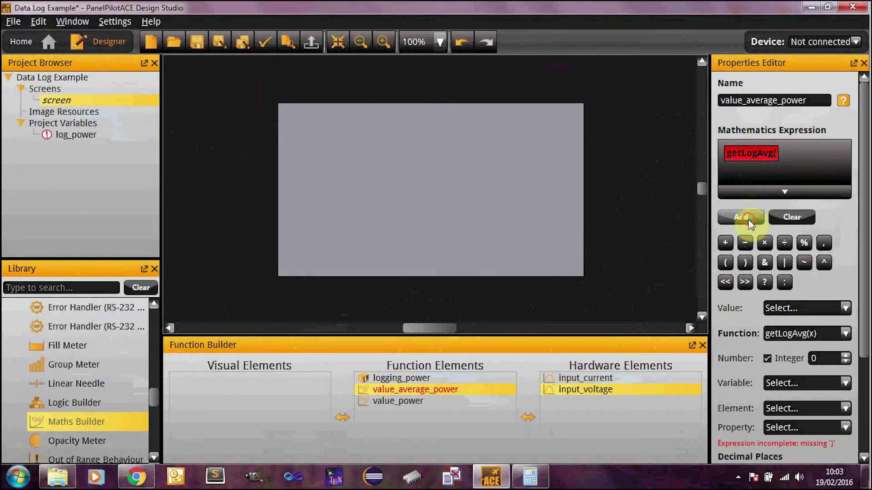
# - Complete the expression as getLogAvg(log_power) by adding log_power and a closing bracket
pyautogui.click(793, 388)
pyautogui.click(797, 409)
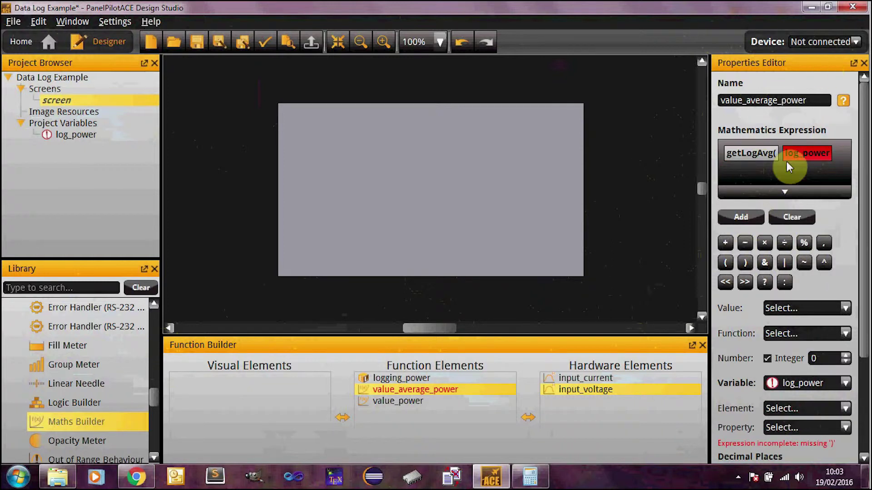
pyautogui.click(750, 218)
pyautogui.click(744, 263)
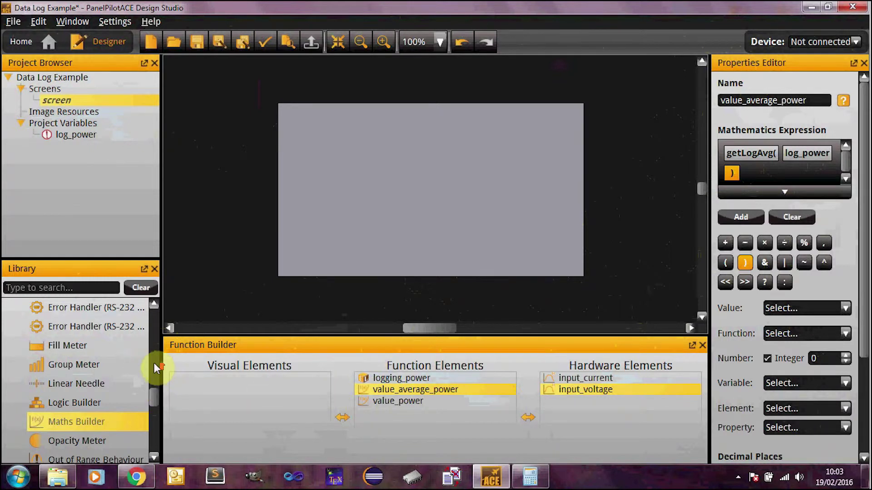
pyautogui.scroll(5, 156, 363)
pyautogui.scroll(5, 132, 327)
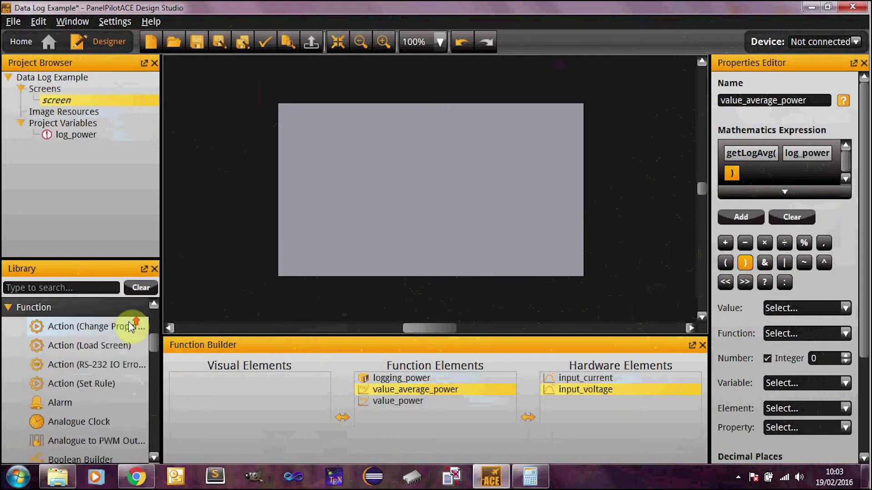
pyautogui.scroll(-5, 111, 381)
# - Place a text box on the screen, name it text_average, and set its label to 'Avg Power'
pyautogui.moveTo(50, 440); pyautogui.dragTo(443, 199)
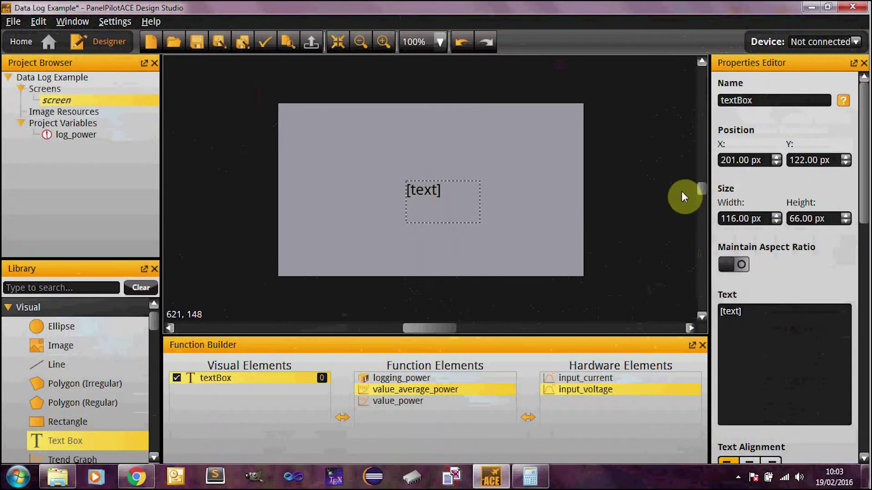
pyautogui.doubleClick(755, 101)
pyautogui.write('text')
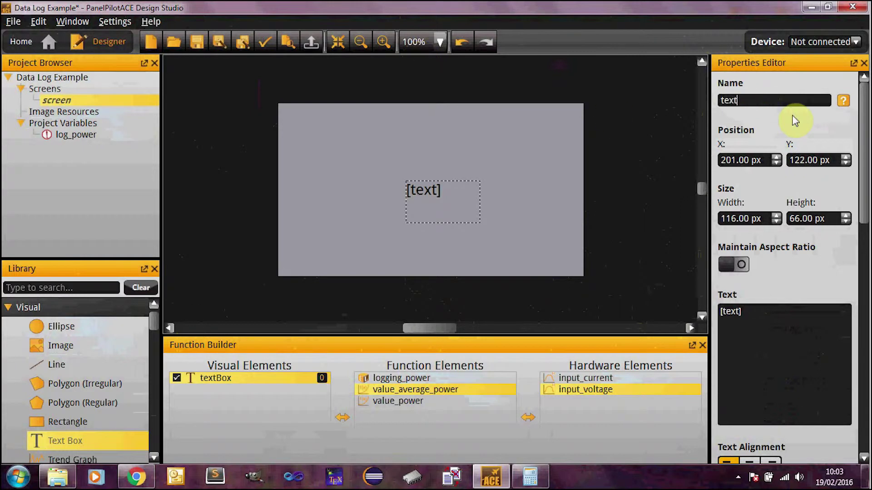
pyautogui.write('_average')
pyautogui.press('Return')
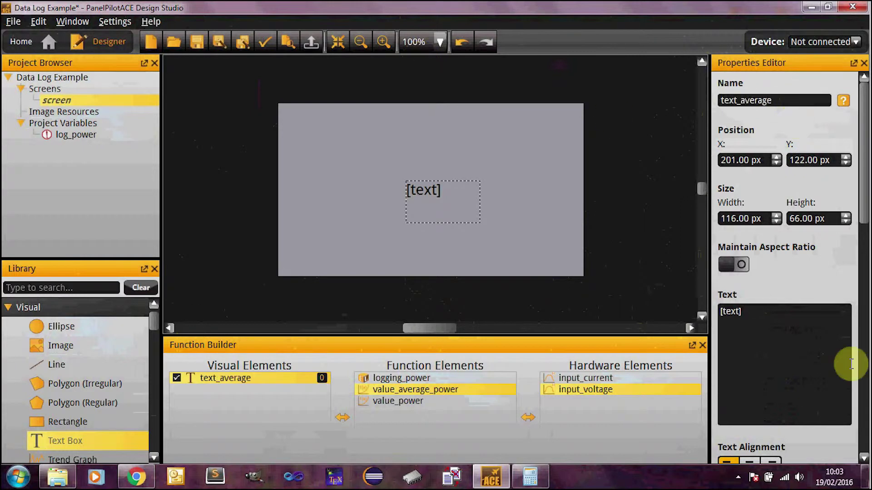
pyautogui.click(852, 363)
pyautogui.write('Avg')
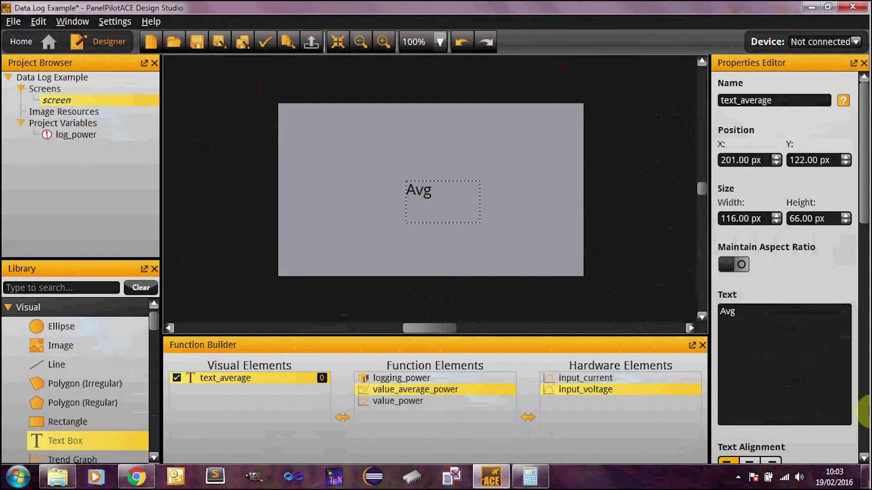
pyautogui.write(' Power: 0.00W')
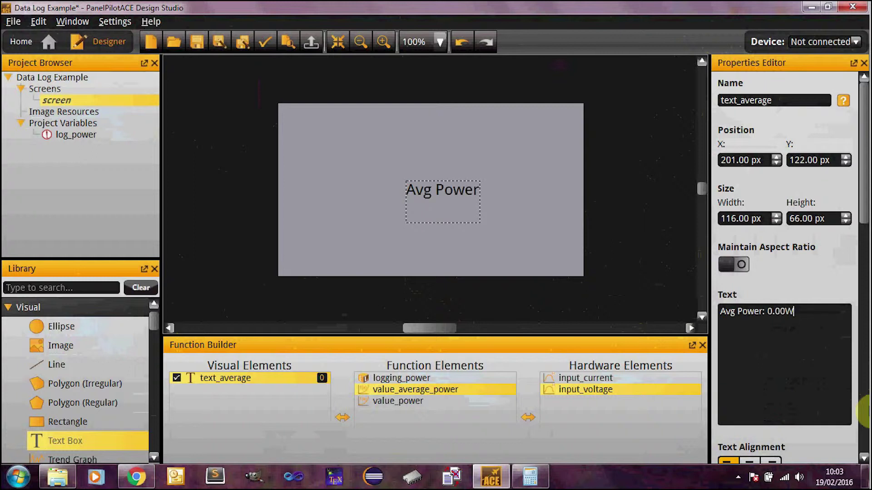
# - Scroll through the Properties Editor to locate text_average's Text Alignment settings
pyautogui.scroll(-3, 813, 341)
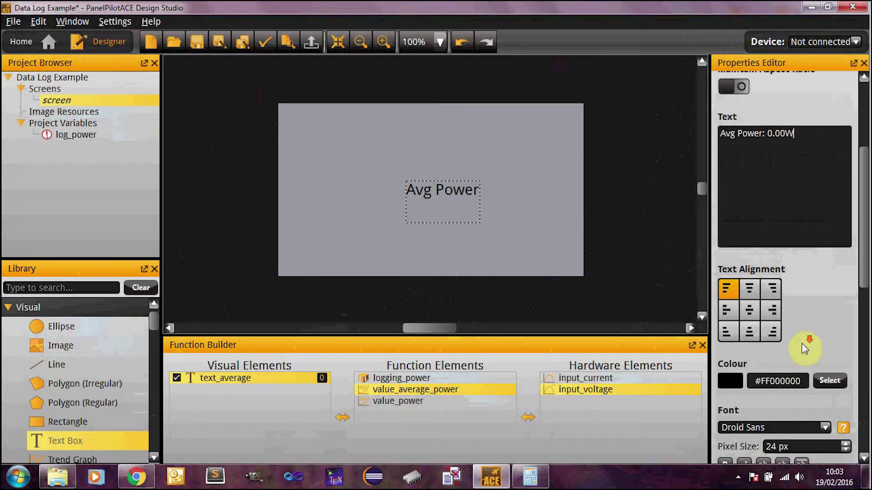
pyautogui.scroll(-3, 803, 334)
pyautogui.scroll(-6, 803, 330)
pyautogui.scroll(3, 783, 314)
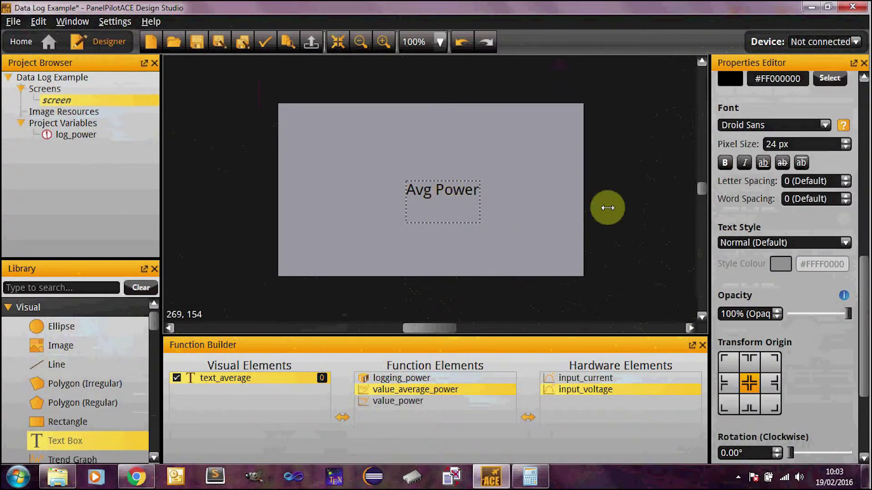
pyautogui.scroll(1, 748, 213)
pyautogui.scroll(5, 748, 210)
pyautogui.scroll(-3, 500, 239)
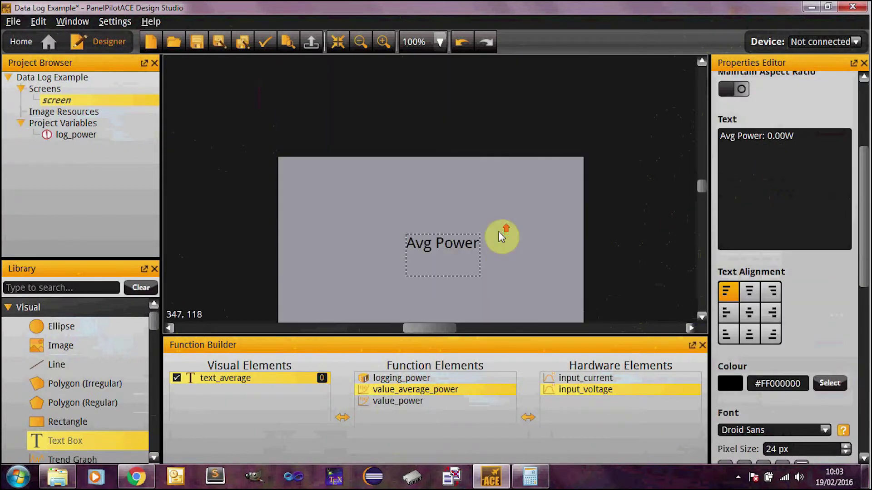
pyautogui.scroll(3, 748, 246)
pyautogui.scroll(-4, 748, 254)
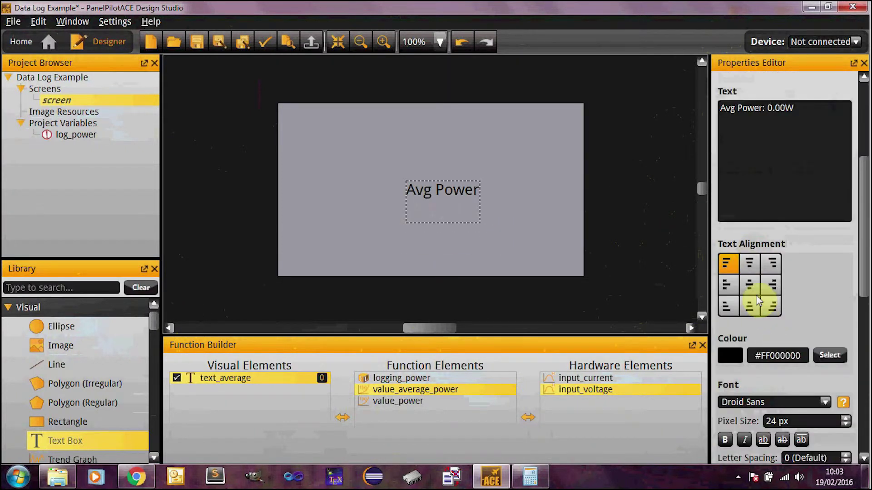
# - Centre the label text within its box and move the text box to X = 0
pyautogui.click(749, 285)
pyautogui.scroll(1, 776, 240)
pyautogui.scroll(3, 776, 242)
pyautogui.tripleClick(752, 161)
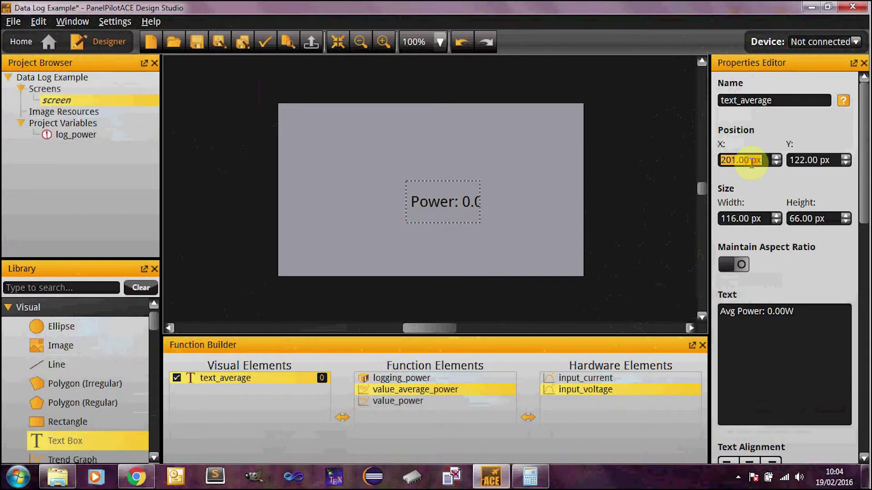
pyautogui.write('0')
pyautogui.press('Return')
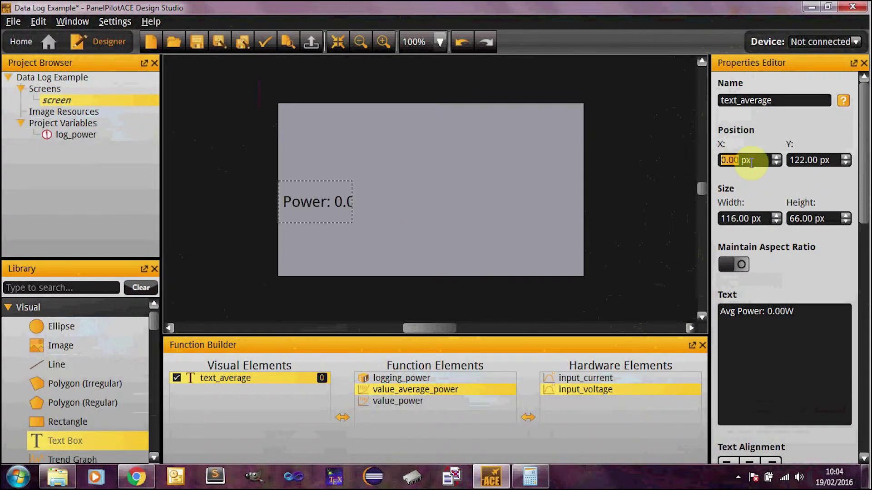
pyautogui.click(752, 217)
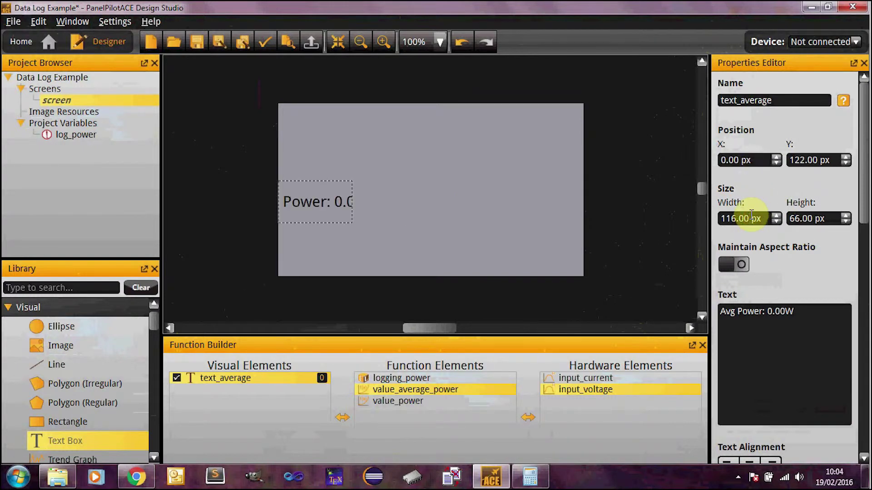
# - Auto-fit the text box to its content, then set its width to 480
pyautogui.rightClick(318, 205)
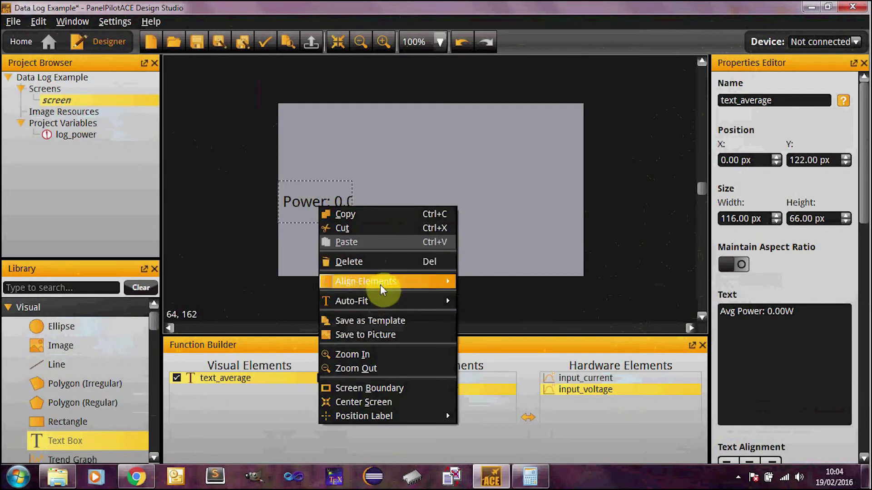
pyautogui.moveTo(386, 301)
pyautogui.click(509, 303)
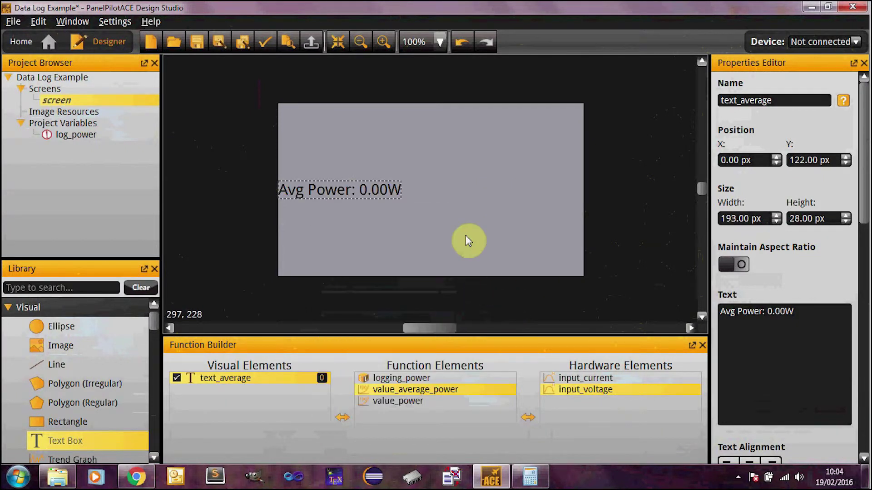
pyautogui.tripleClick(734, 218)
pyautogui.write('48')
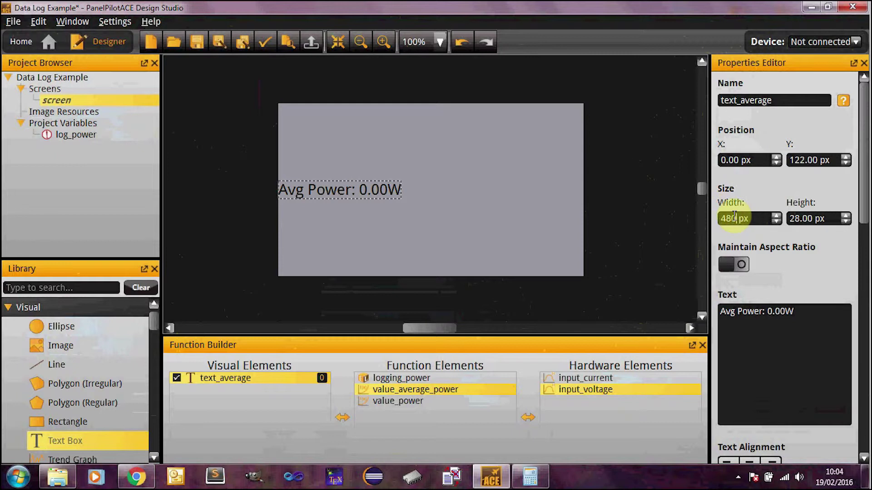
pyautogui.write('0')
pyautogui.press('Return')
# - Align the text box to the centre of the screen
pyautogui.rightClick(463, 190)
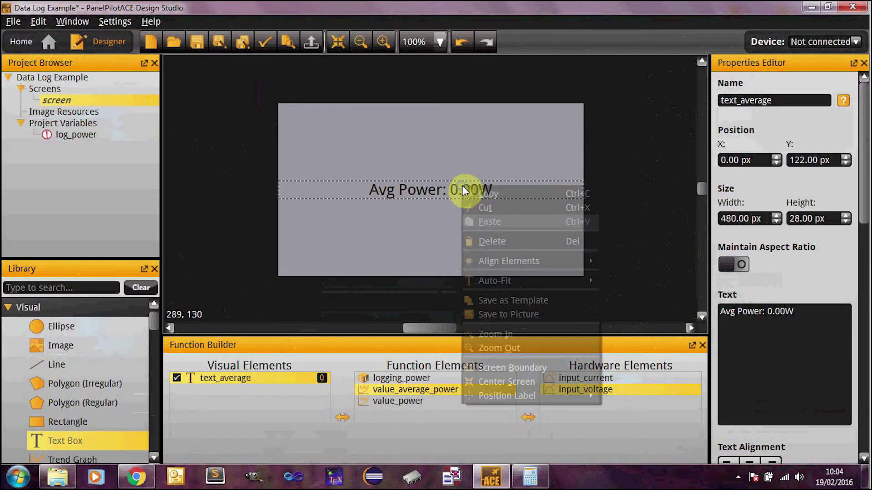
pyautogui.moveTo(525, 261)
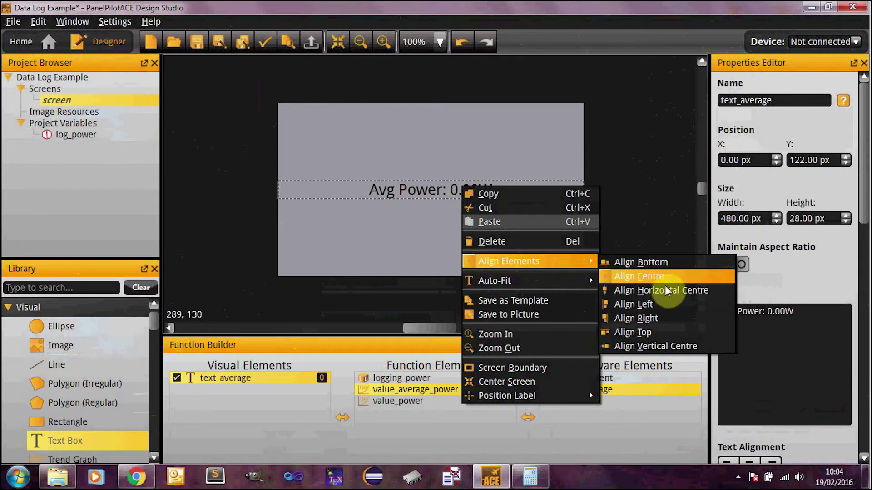
pyautogui.click(654, 345)
pyautogui.click(644, 178)
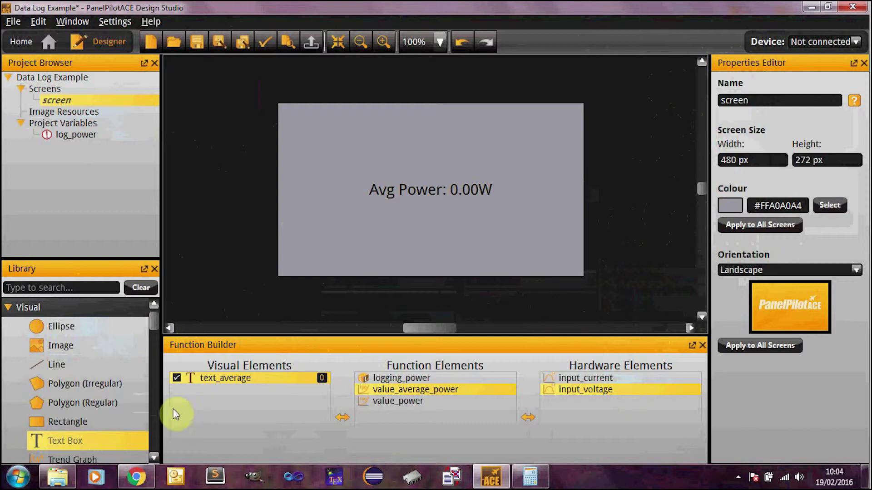
# - Add a String Converter to the function elements and name it string_average_power
pyautogui.scroll(-1, 118, 398)
pyautogui.scroll(-15, 105, 403)
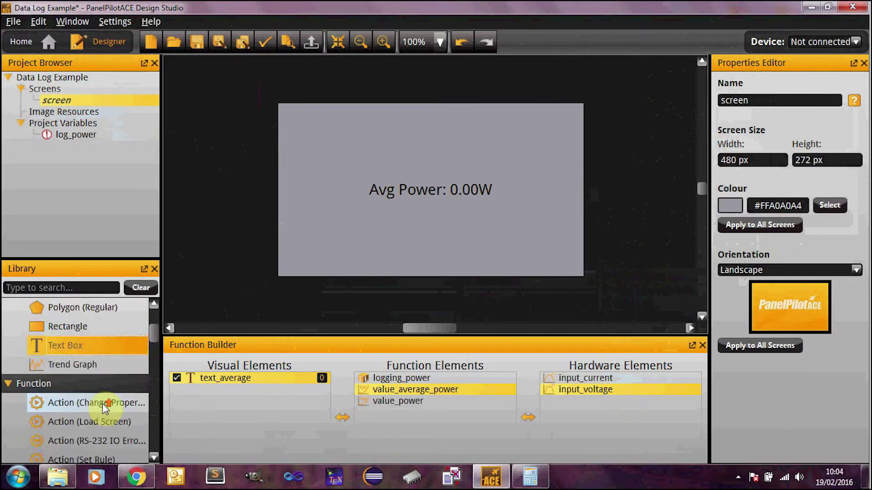
pyautogui.scroll(-13, 104, 404)
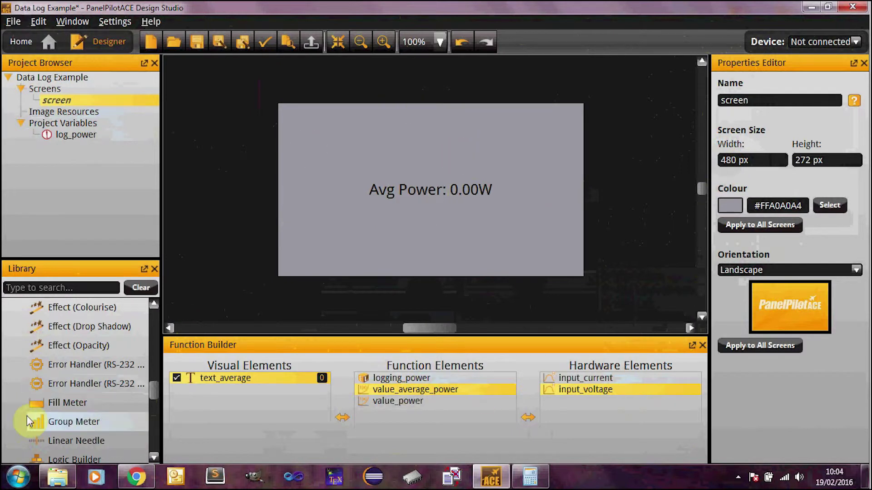
pyautogui.scroll(-14, 54, 406)
pyautogui.scroll(1, 55, 407)
pyautogui.moveTo(73, 421); pyautogui.dragTo(390, 409)
pyautogui.doubleClick(413, 390)
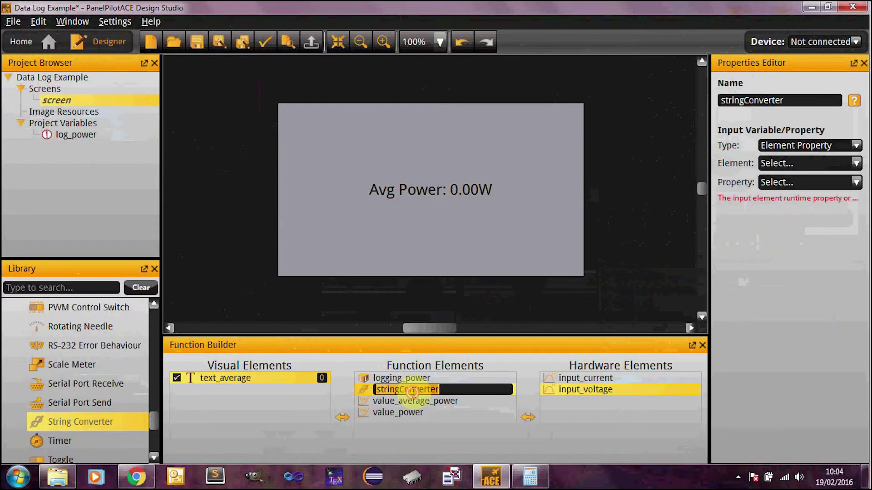
pyautogui.write('string_averag')
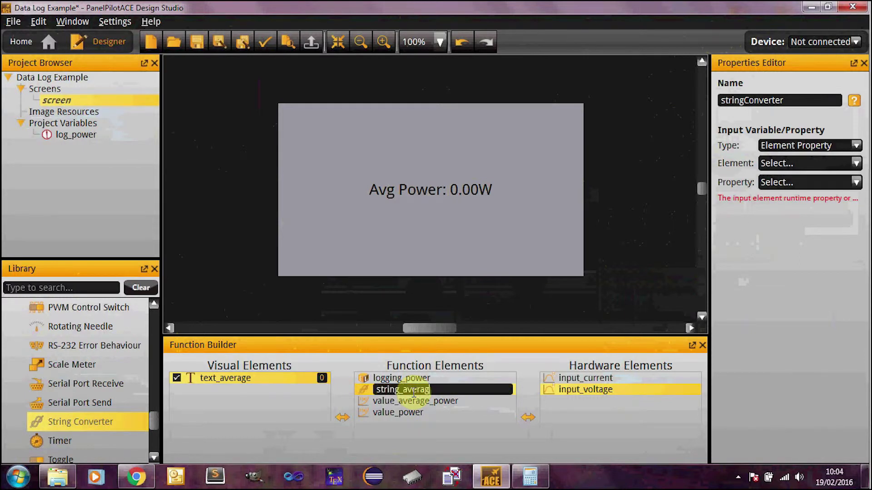
pyautogui.write('e_power')
pyautogui.press('Return')
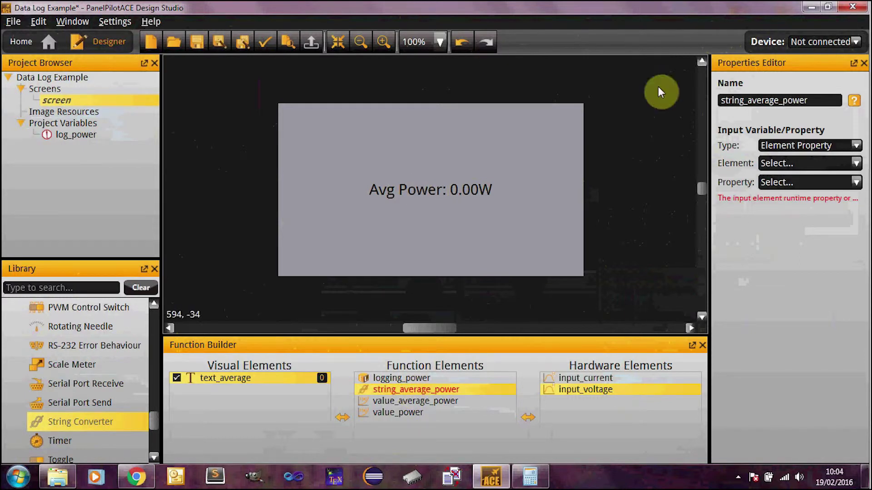
# - Make the converter format value_average_power's Value to 2 decimal places
pyautogui.click(764, 159)
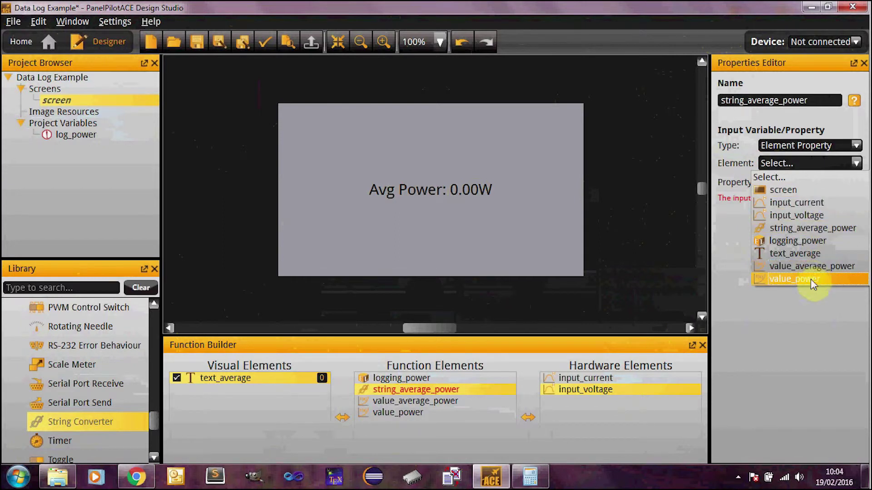
pyautogui.click(812, 264)
pyautogui.click(813, 182)
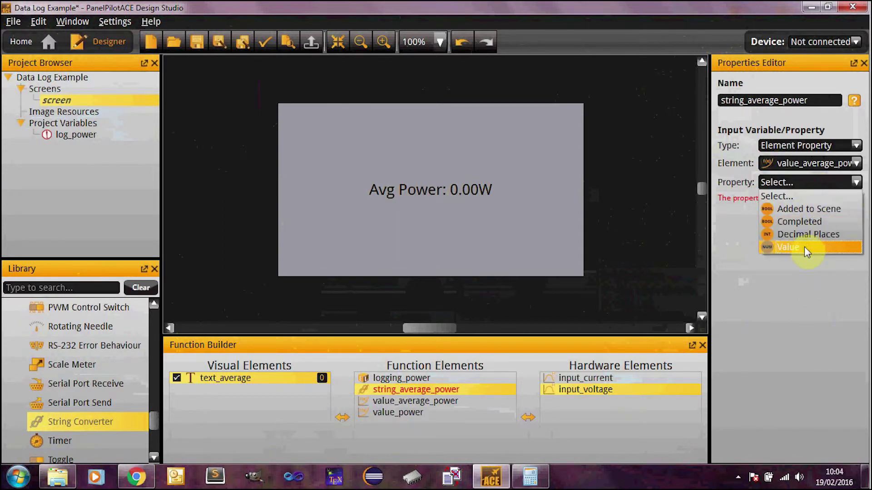
pyautogui.click(803, 246)
pyautogui.click(777, 352)
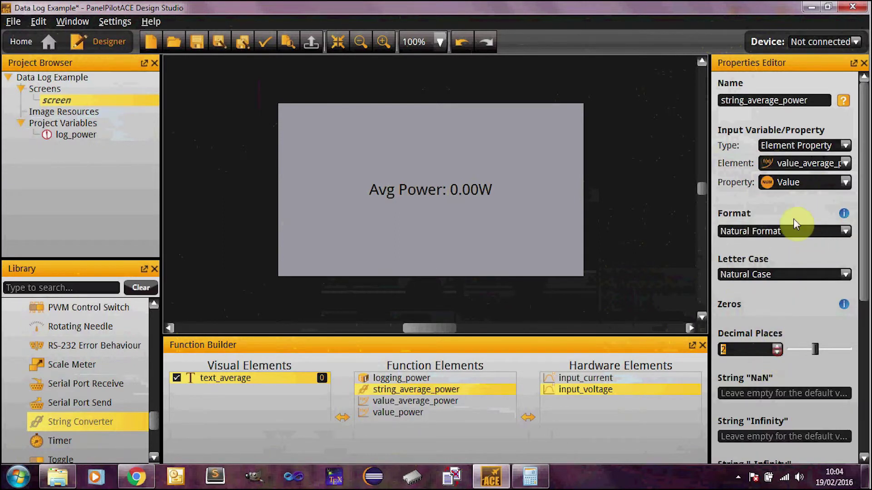
# - Give the converter the prefix 'Avg Power:' and the suffix 'W'
pyautogui.scroll(-6, 808, 337)
pyautogui.scroll(2, 769, 247)
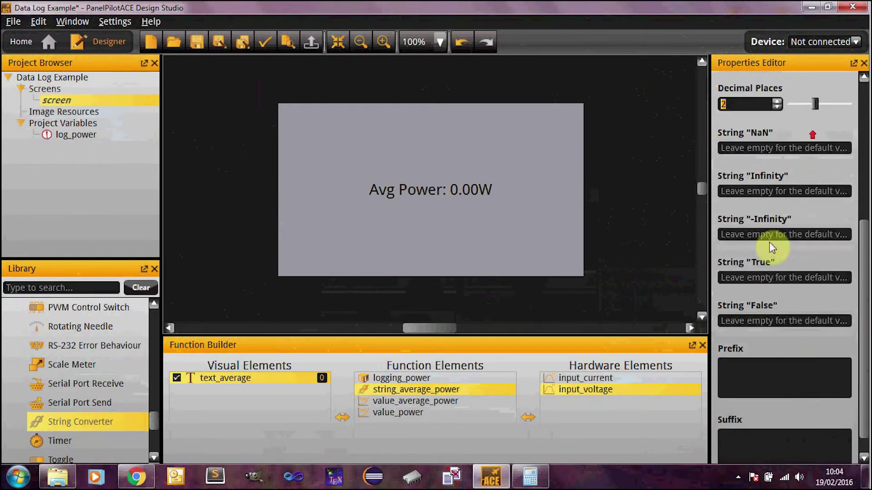
pyautogui.click(748, 378)
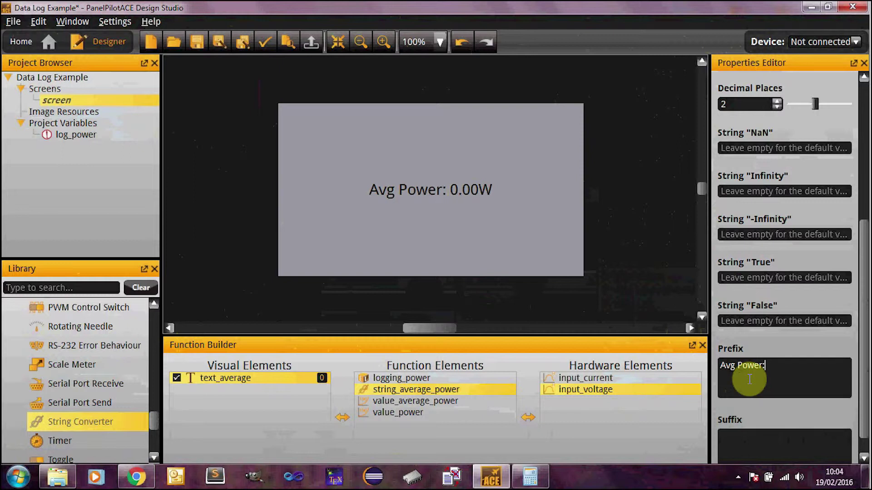
pyautogui.write('Avg Power:')
pyautogui.scroll(-1, 749, 379)
pyautogui.click(771, 413)
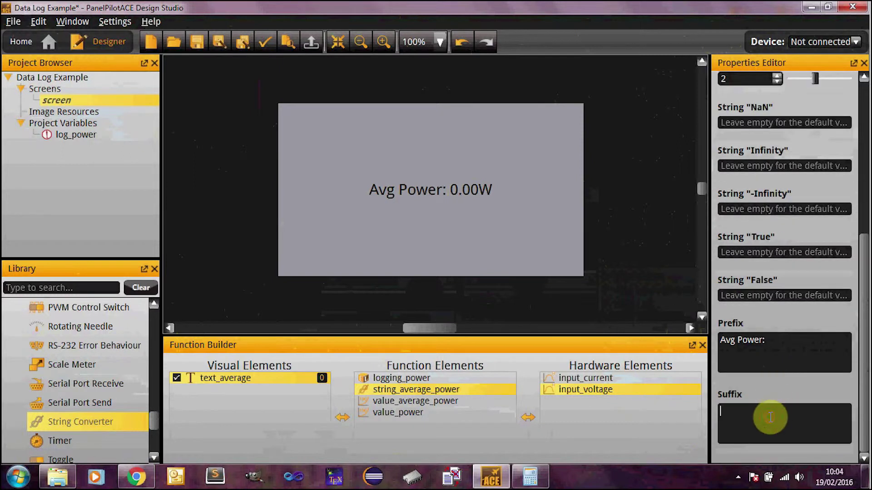
pyautogui.write('W')
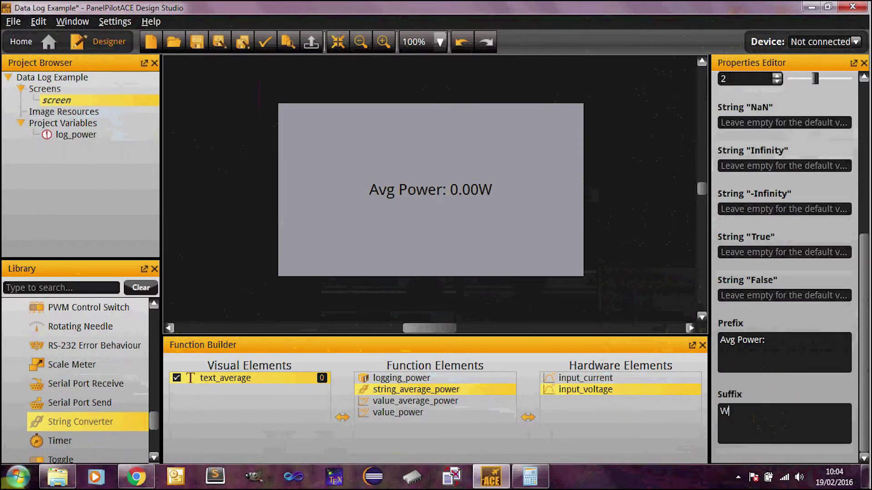
pyautogui.scroll(5, 794, 239)
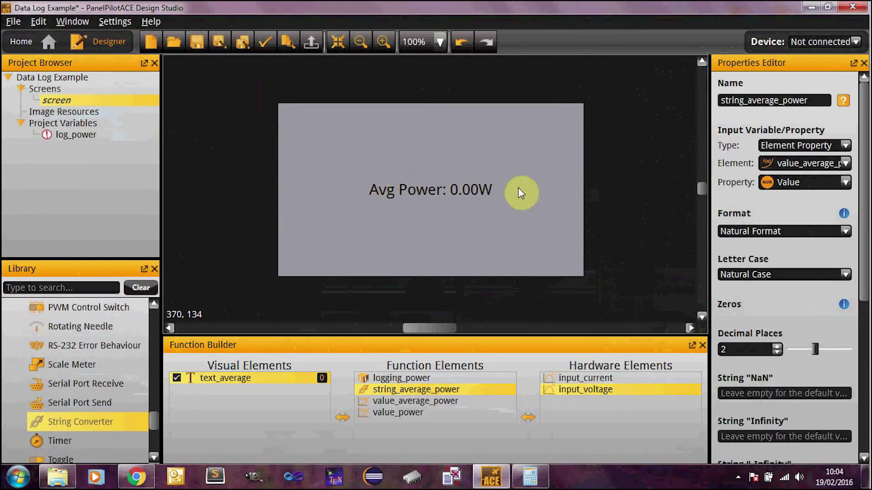
# - Add an Action (Set Rule) and a Property Trigger to the function elements
pyautogui.click(653, 206)
pyautogui.scroll(-2, 88, 359)
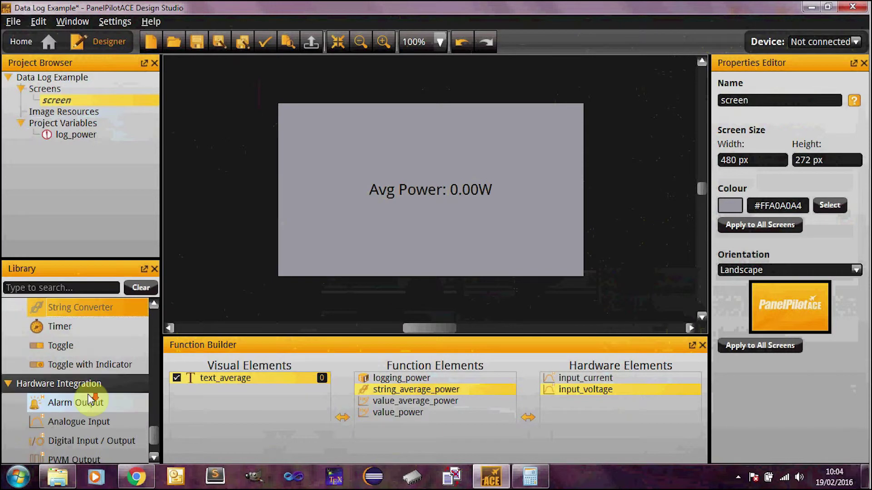
pyautogui.scroll(1, 95, 395)
pyautogui.scroll(10, 94, 397)
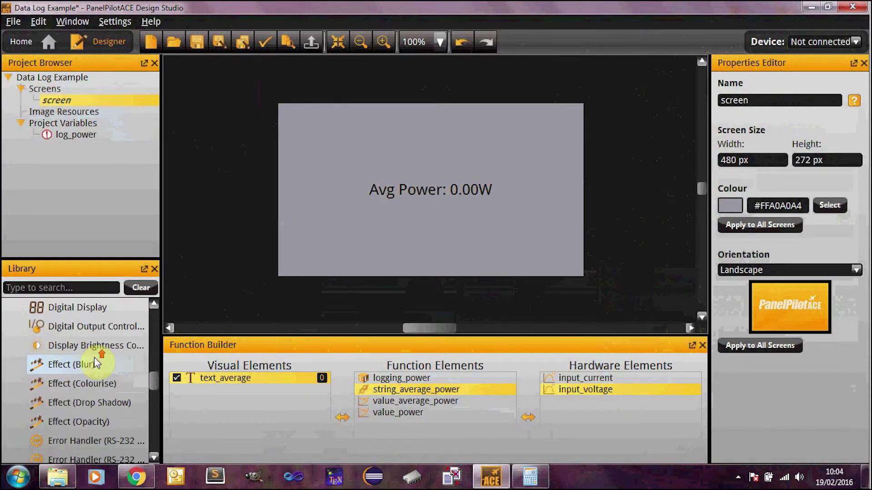
pyautogui.scroll(5, 94, 353)
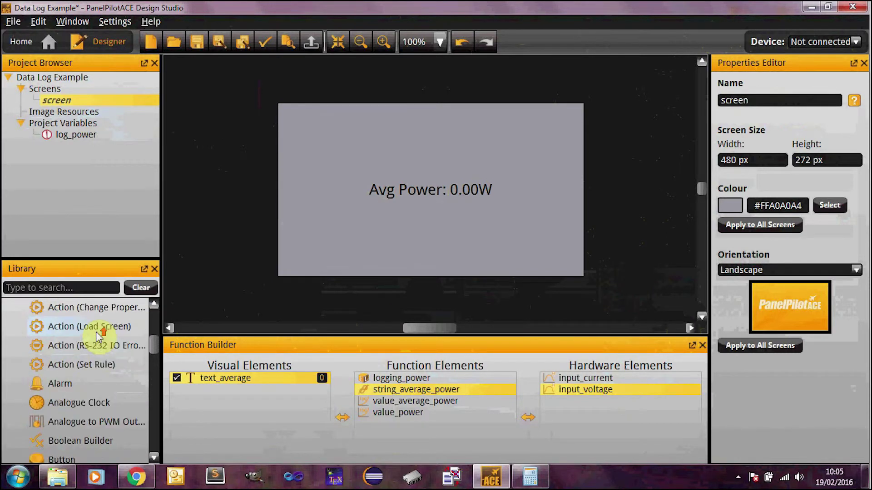
pyautogui.doubleClick(85, 363)
pyautogui.scroll(-4, 82, 367)
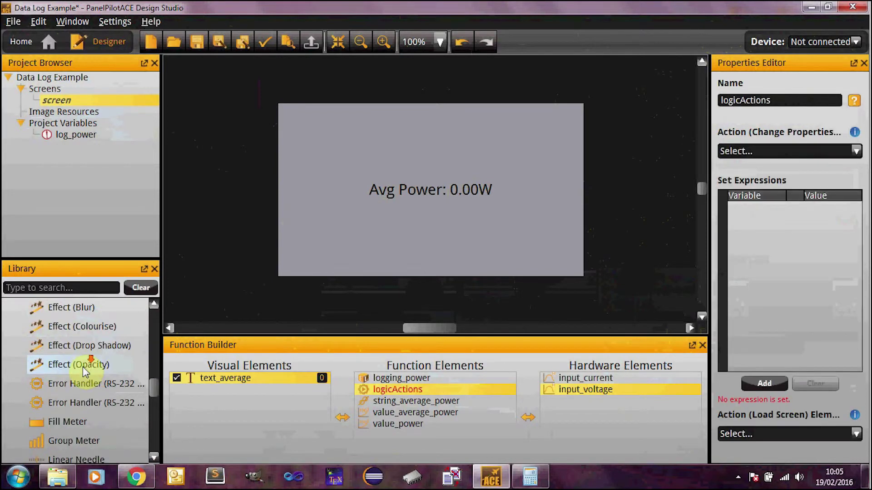
pyautogui.scroll(-3, 80, 386)
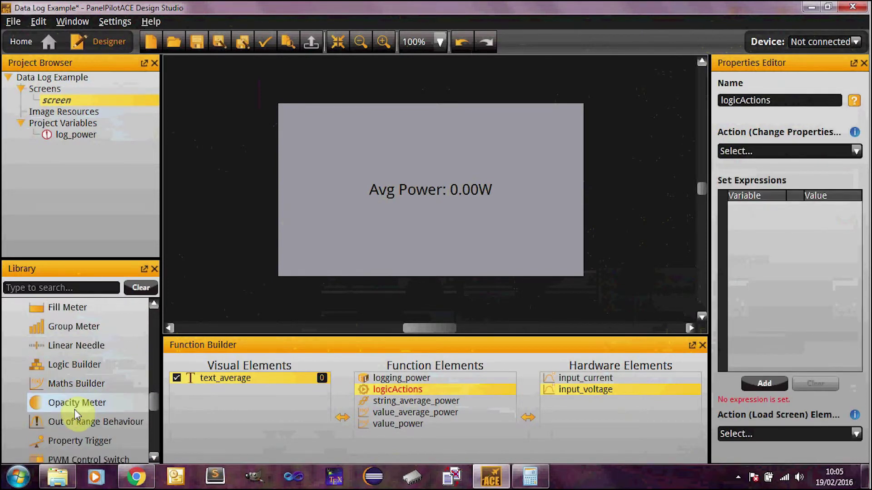
pyautogui.moveTo(77, 439); pyautogui.dragTo(245, 402)
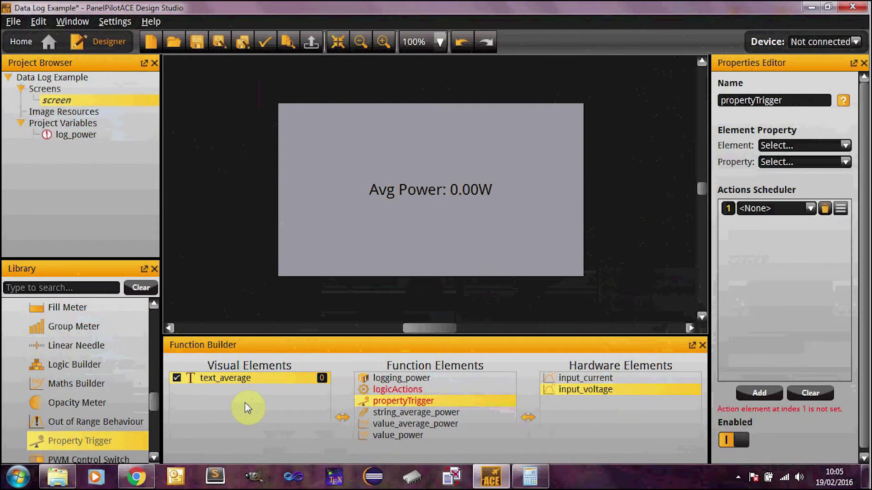
# - Rename the logicActions element to action_update_average
pyautogui.doubleClick(404, 389)
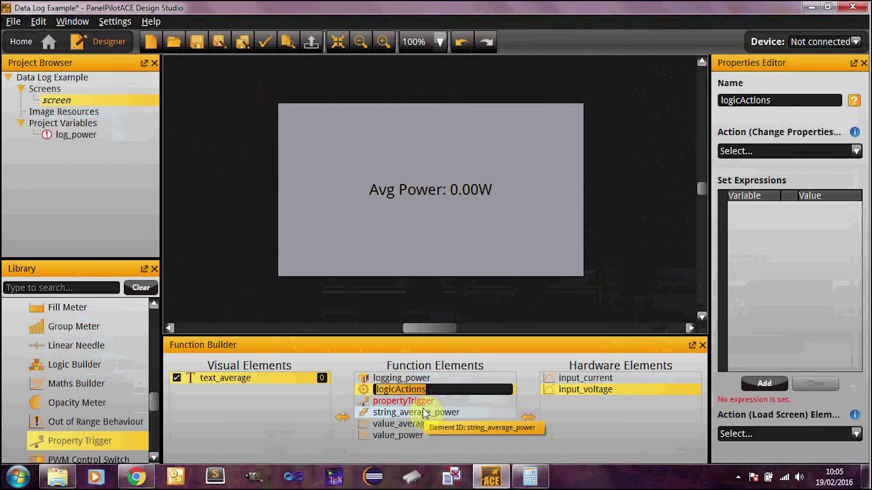
pyautogui.write('action_')
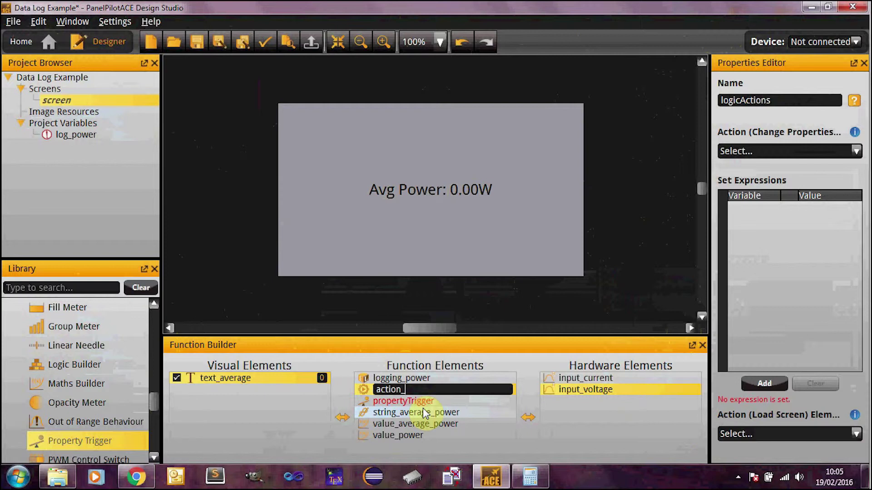
pyautogui.write('update_average')
pyautogui.press('Return')
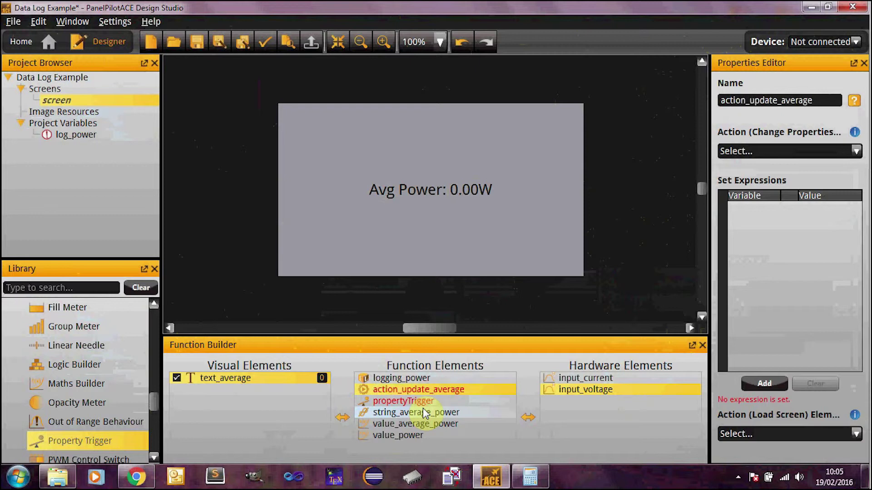
# - Rename the propertyTrigger element to trigger_current_changed
pyautogui.doubleClick(436, 400)
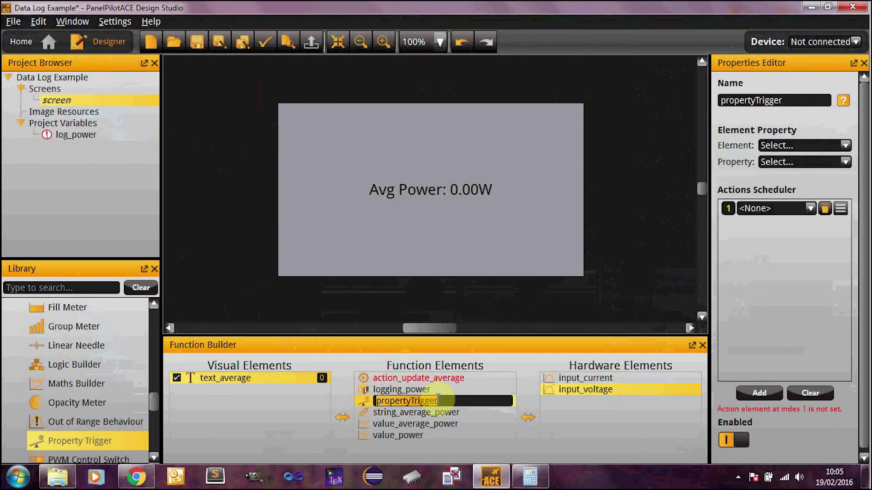
pyautogui.write('trigger_')
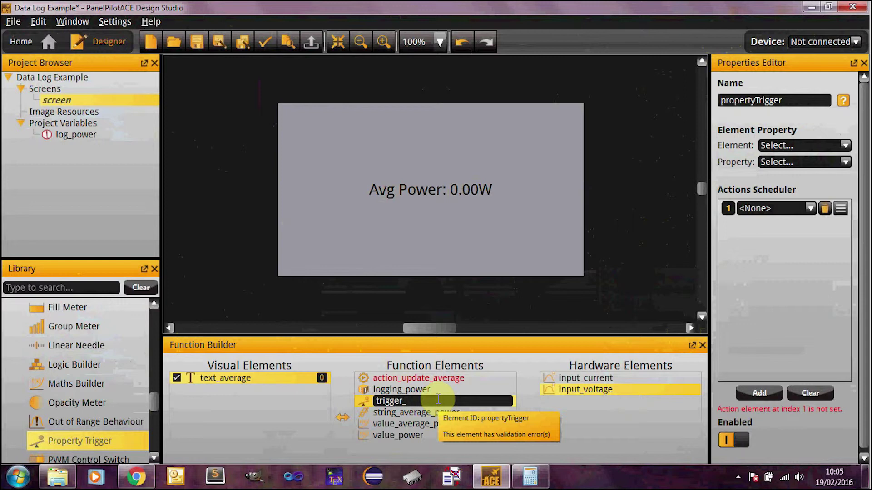
pyautogui.write('current_changed')
pyautogui.press('Return')
# - Add a second Property Trigger and name it trigger_voltage_changed
pyautogui.moveTo(119, 440); pyautogui.dragTo(393, 416)
pyautogui.doubleClick(421, 402)
pyautogui.write('trigg')
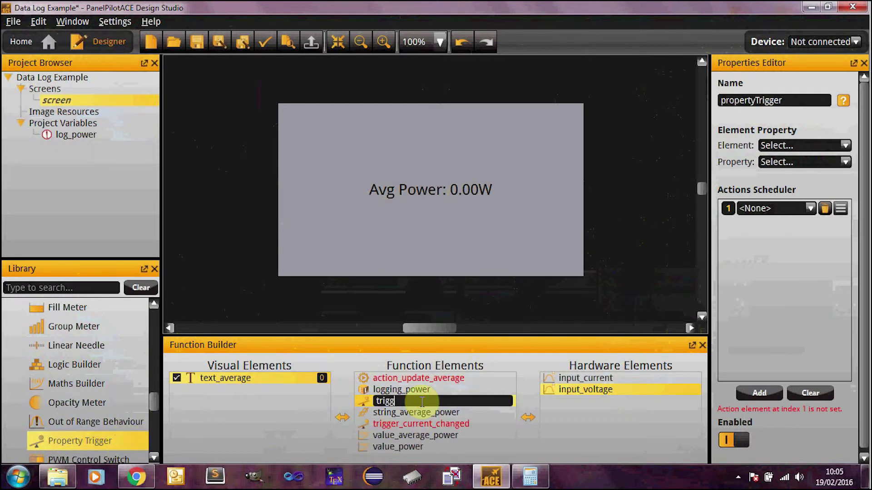
pyautogui.write('er_voltage_changed')
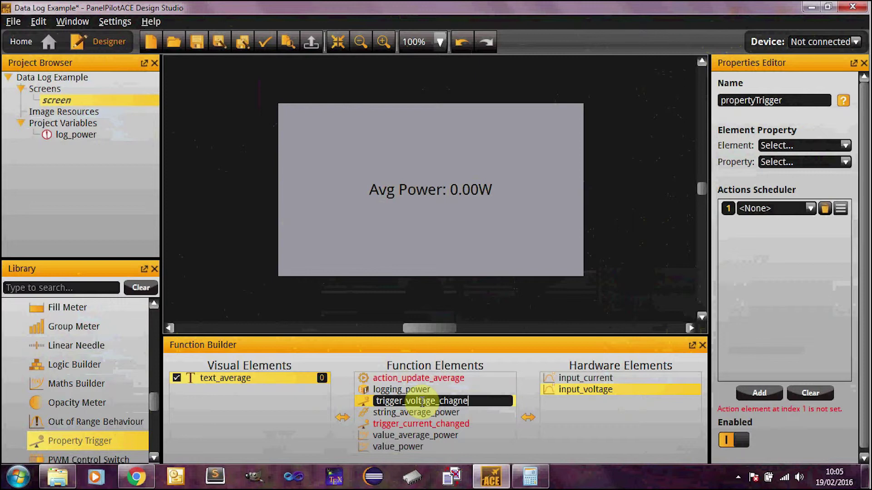
pyautogui.press('BackSpace')
pyautogui.press('BackSpace')
pyautogui.press('BackSpace')
pyautogui.press('BackSpace')
pyautogui.write('nged')
pyautogui.press('Return')
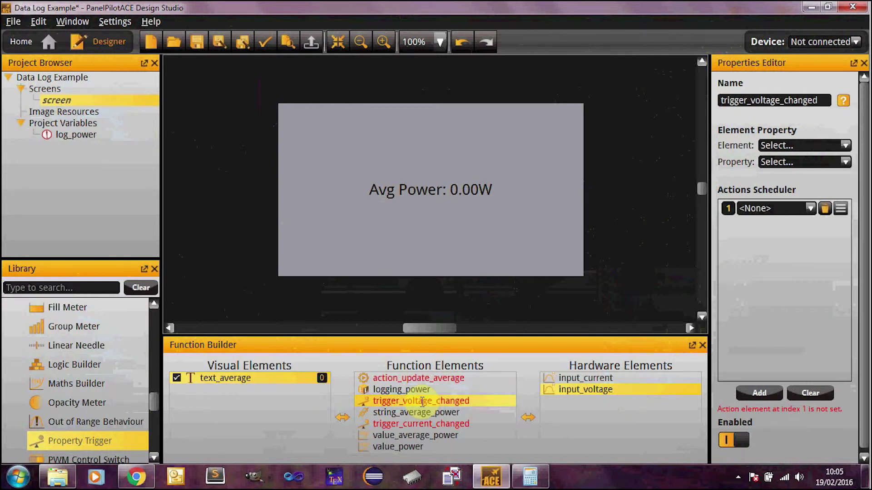
# - Make trigger_current_changed watch input_current's Voltage and run action_update_average
pyautogui.click(473, 413)
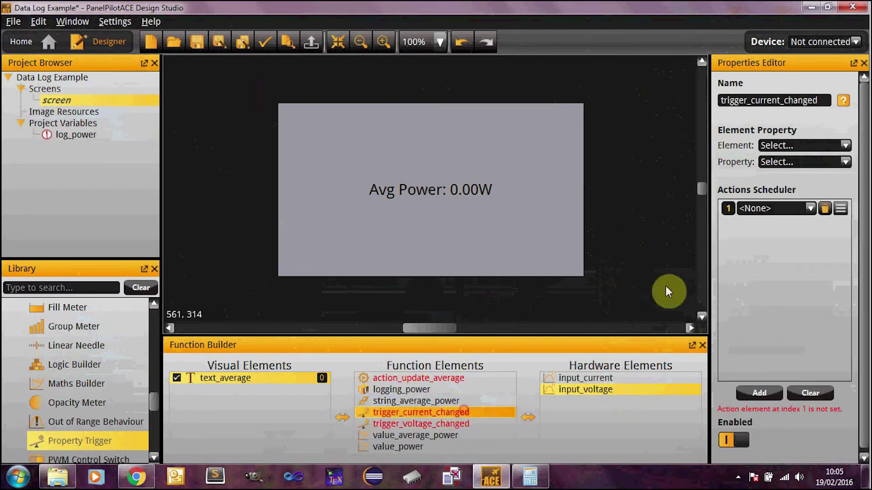
pyautogui.click(817, 145)
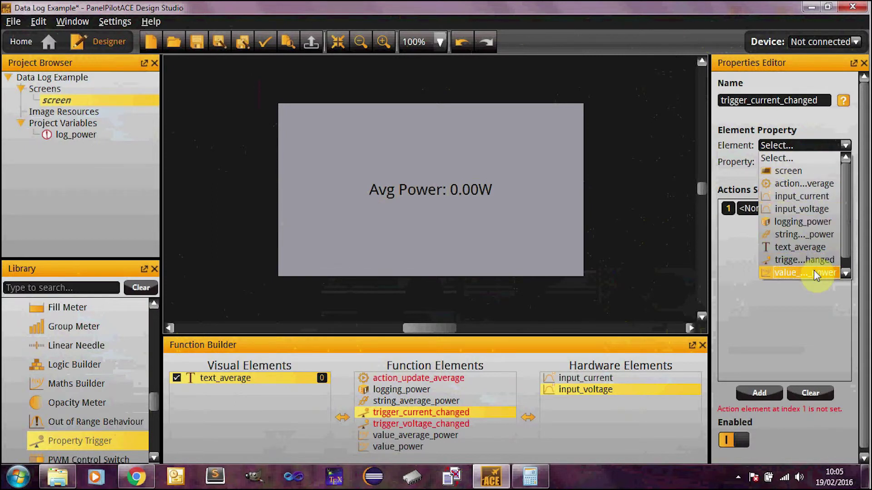
pyautogui.click(733, 164)
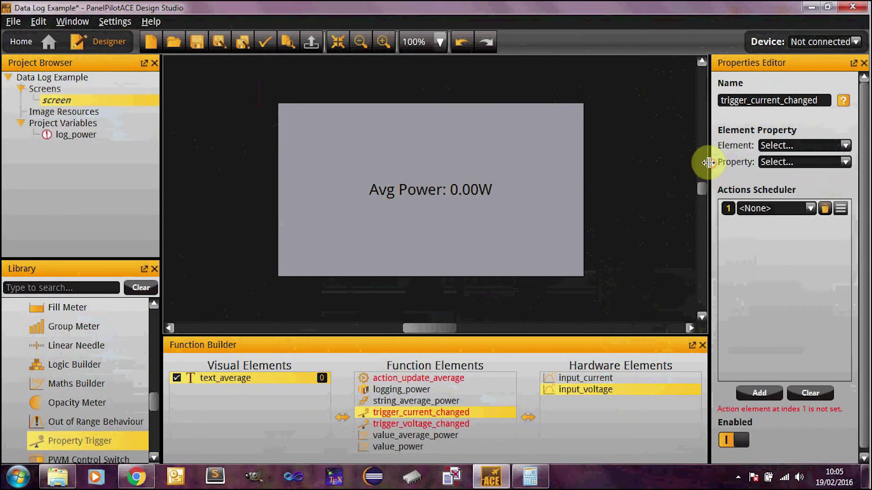
pyautogui.moveTo(711, 164); pyautogui.dragTo(621, 163)
pyautogui.click(716, 144)
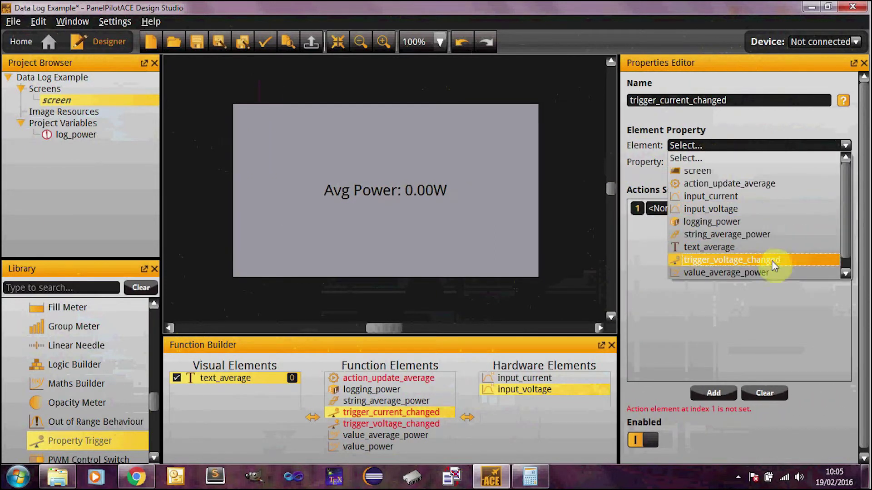
pyautogui.click(771, 194)
pyautogui.click(740, 163)
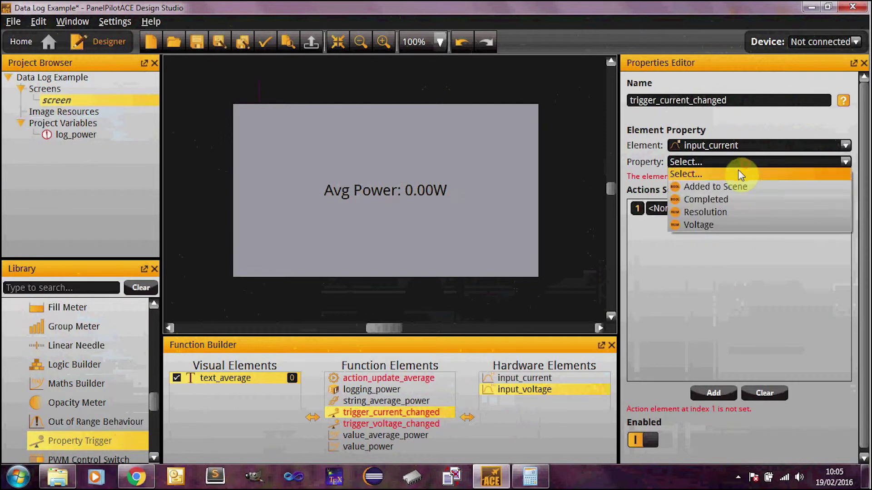
pyautogui.click(707, 222)
pyautogui.click(717, 209)
pyautogui.click(723, 211)
pyautogui.click(723, 207)
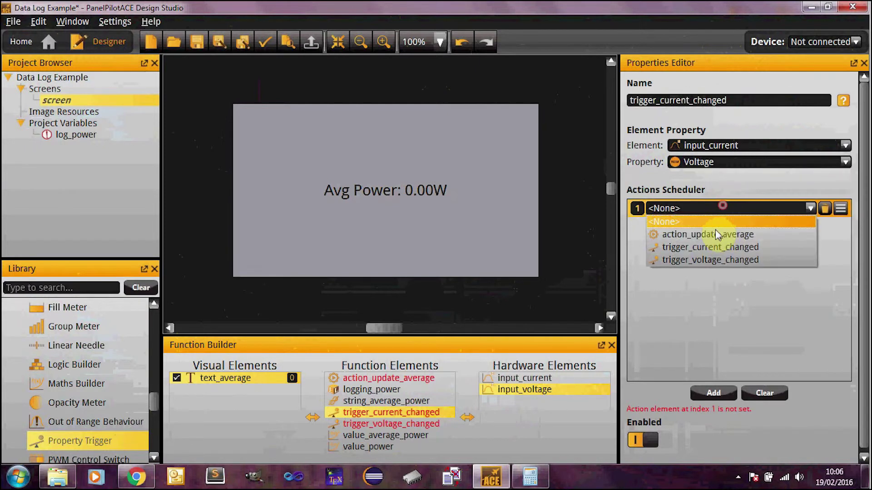
pyautogui.click(715, 231)
# - Make trigger_voltage_changed watch input_voltage's Voltage and run action_update_average
pyautogui.click(420, 422)
pyautogui.click(685, 145)
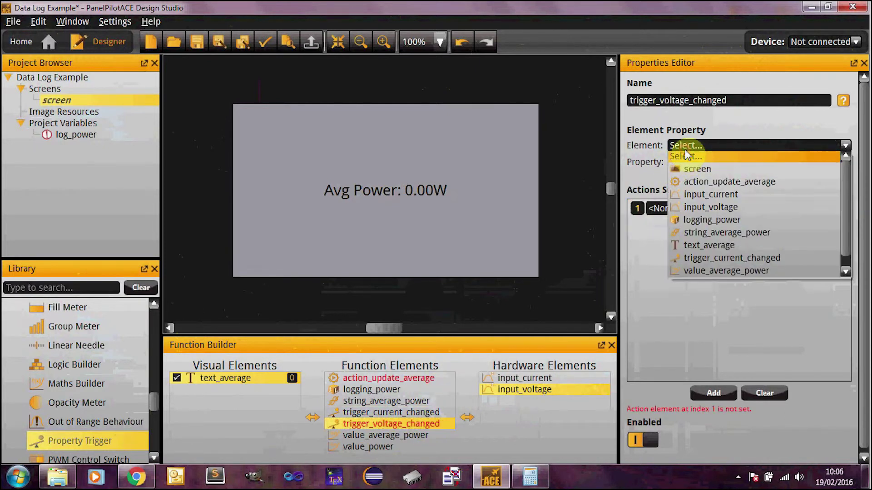
pyautogui.click(703, 210)
pyautogui.click(713, 162)
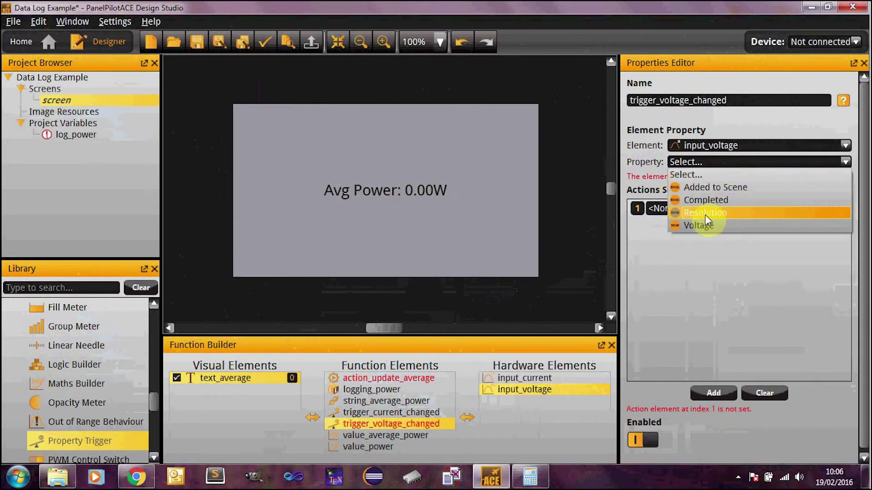
pyautogui.click(706, 222)
pyautogui.click(704, 209)
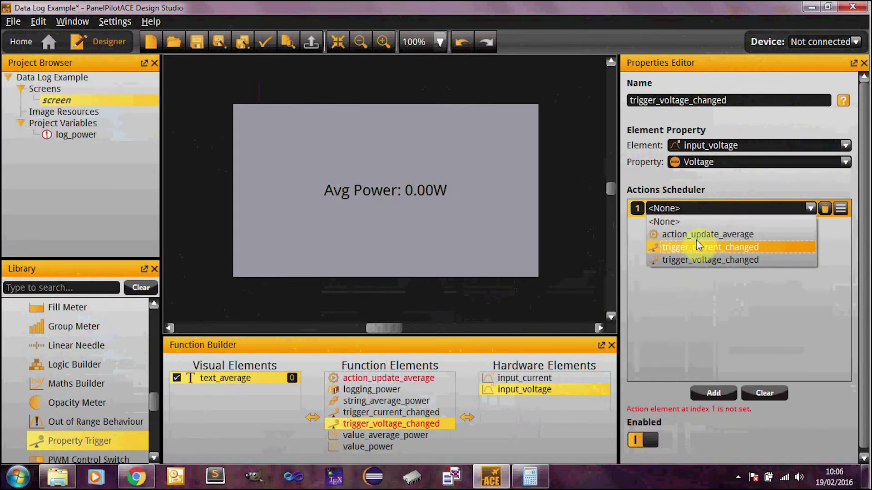
pyautogui.click(695, 238)
# - Add an expression to action_update_average that sets text_average's Text property
pyautogui.click(435, 379)
pyautogui.click(697, 253)
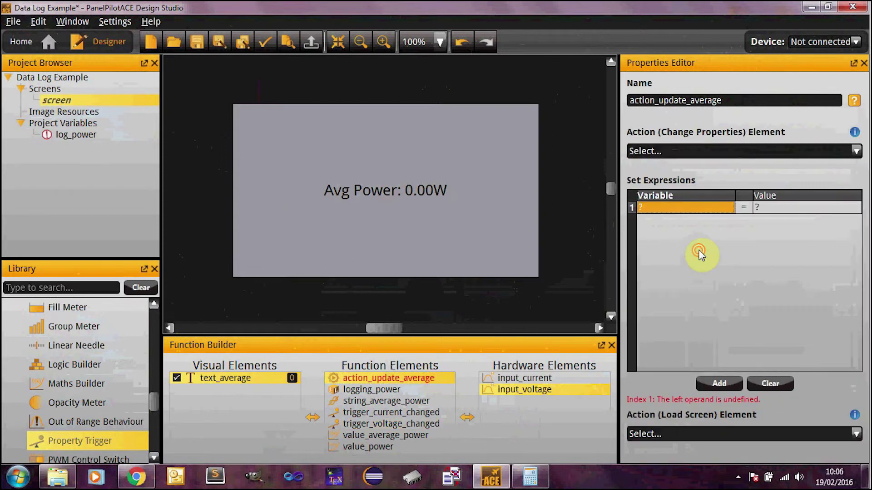
pyautogui.click(693, 208)
pyautogui.click(469, 212)
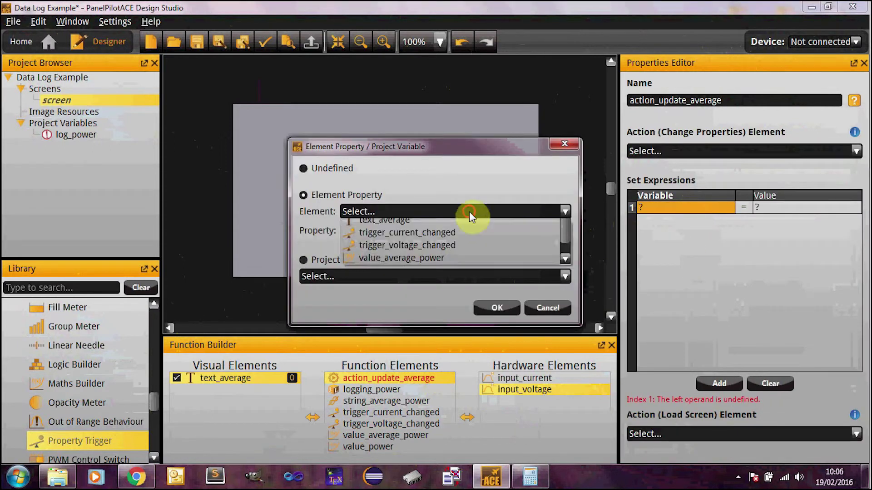
pyautogui.click(433, 302)
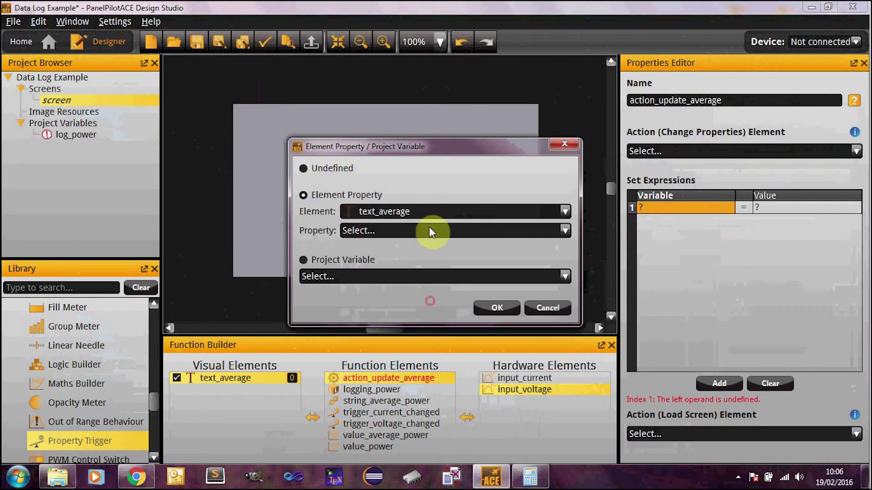
pyautogui.click(431, 230)
pyautogui.scroll(-5, 399, 318)
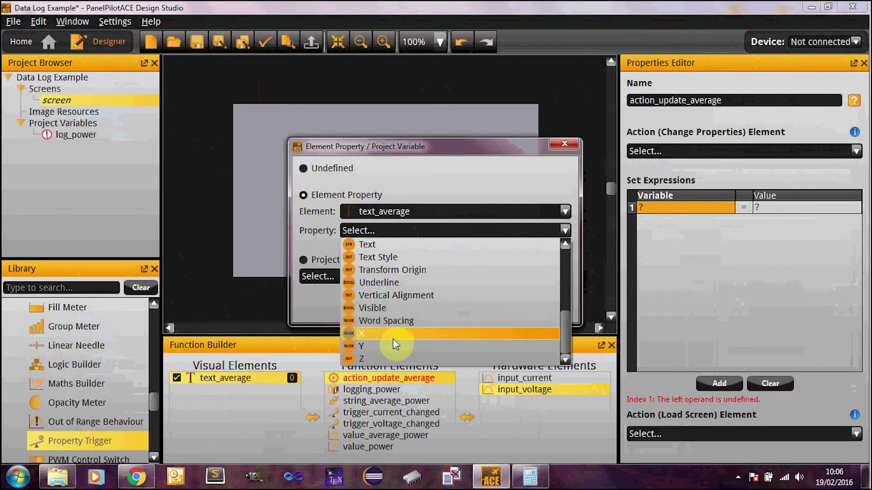
pyautogui.click(393, 246)
pyautogui.click(496, 307)
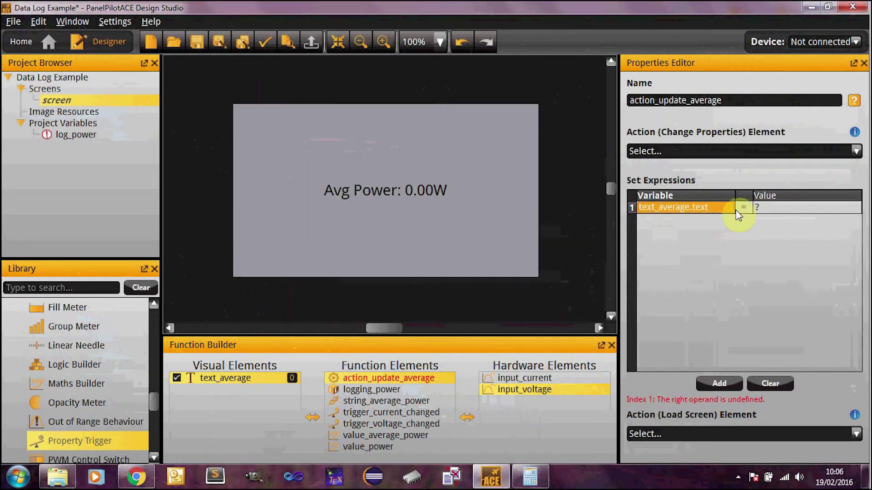
# - Take the expression's value from the Value property of string_average_power
pyautogui.click(760, 207)
pyautogui.click(408, 290)
pyautogui.scroll(-1, 406, 363)
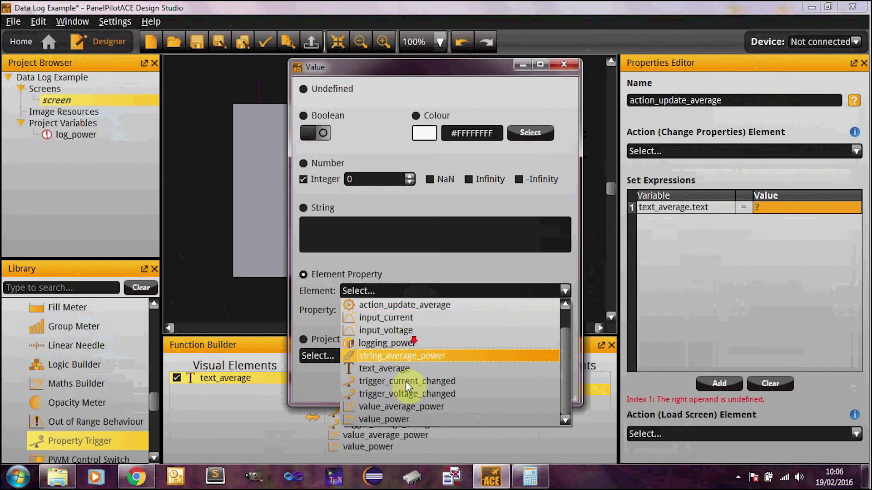
pyautogui.click(407, 355)
pyautogui.click(435, 311)
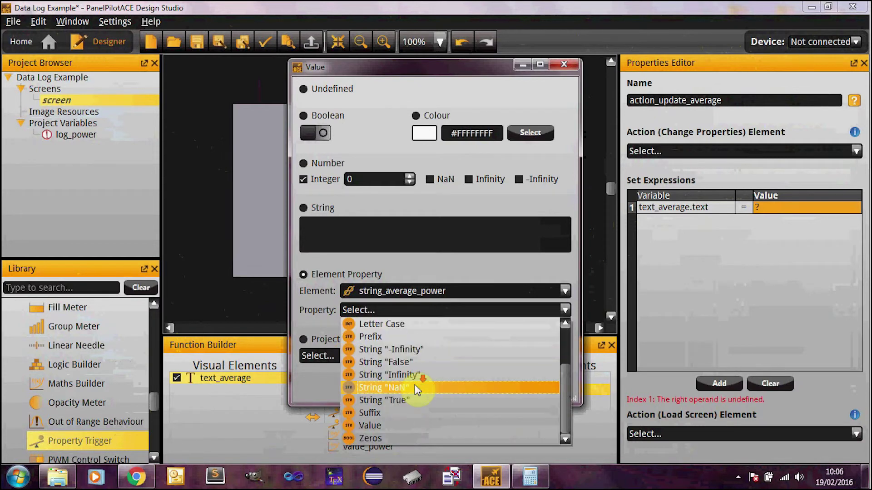
pyautogui.click(370, 425)
pyautogui.click(488, 385)
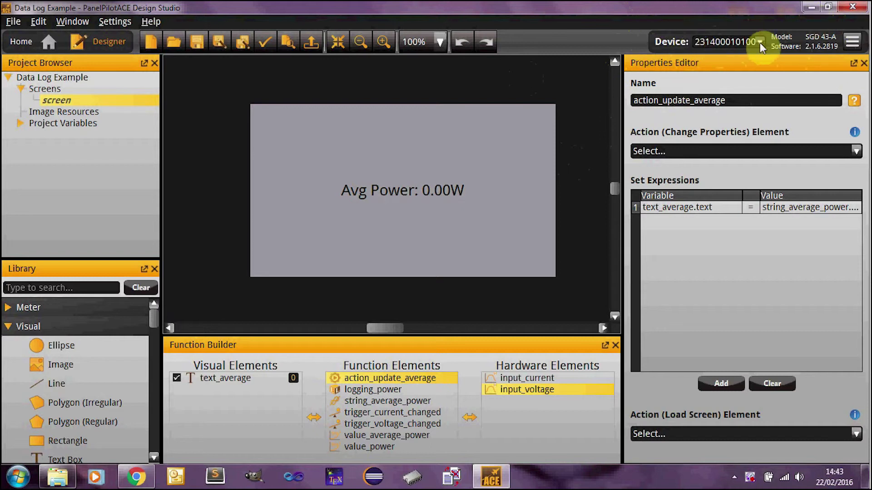
# - Show the 480 x 272 px landscape screen's own properties
pyautogui.click(852, 43)
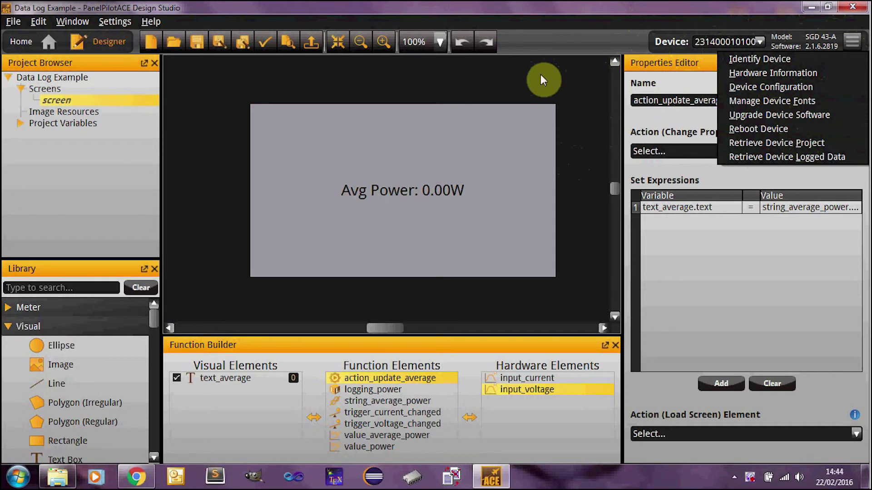
pyautogui.click(574, 89)
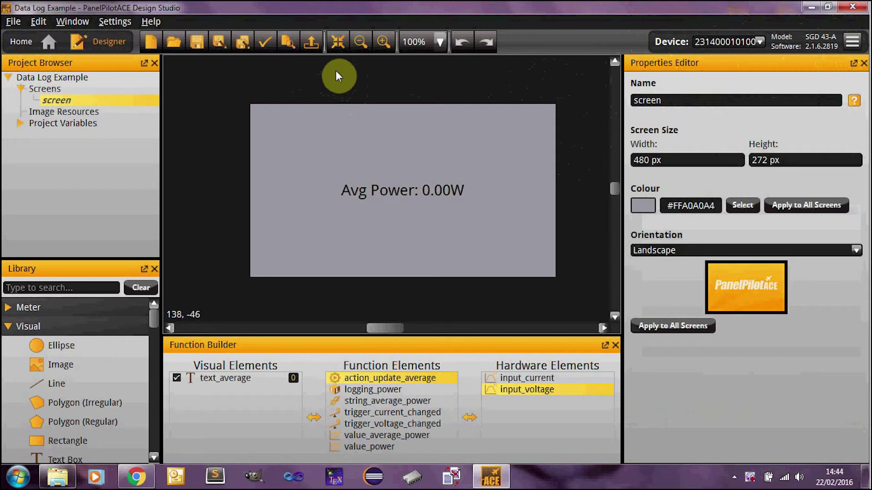
# - Upload the Data Log Example project to the connected SGD 43-A device, confirming with Yes
pyautogui.click(312, 43)
pyautogui.click(565, 256)
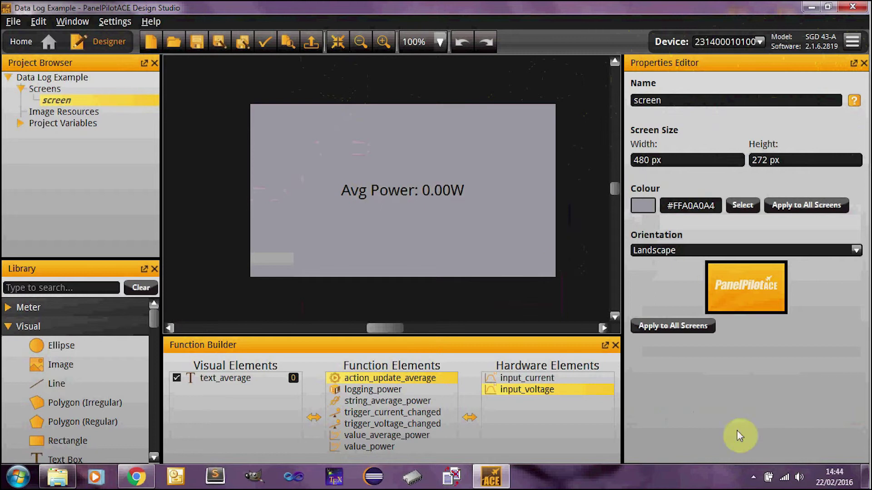
pyautogui.click(753, 477)
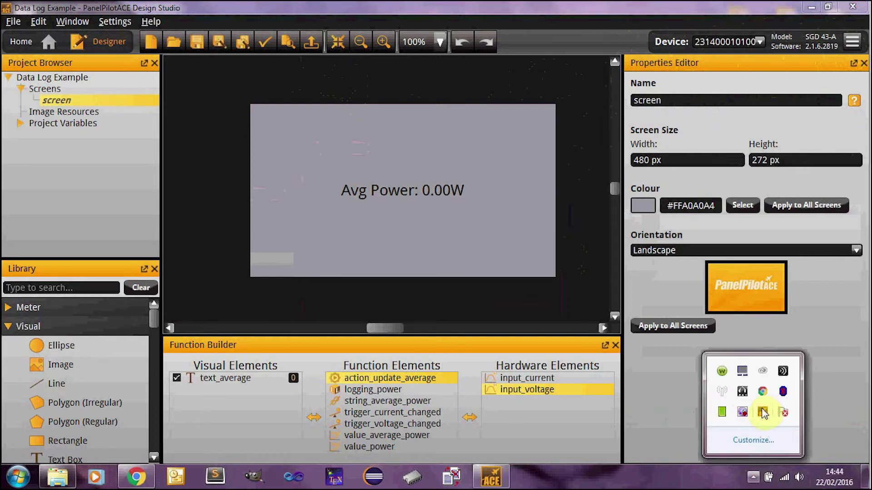
pyautogui.rightClick(742, 412)
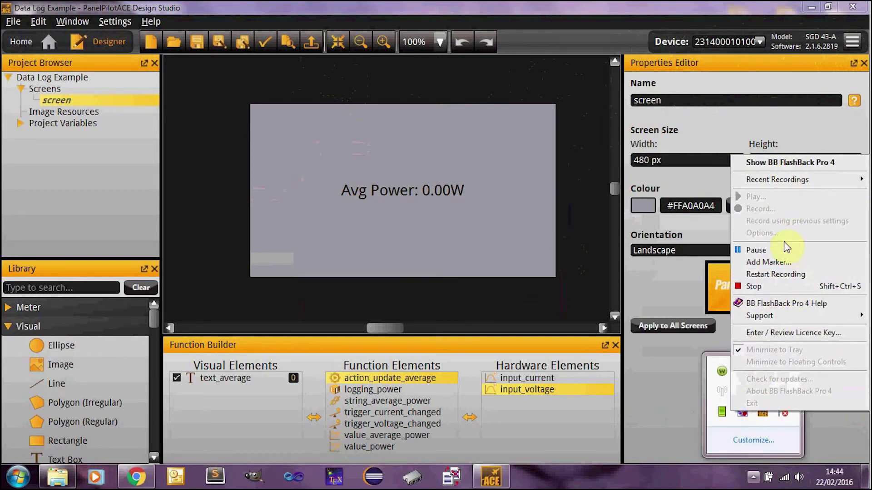
pyautogui.click(784, 250)
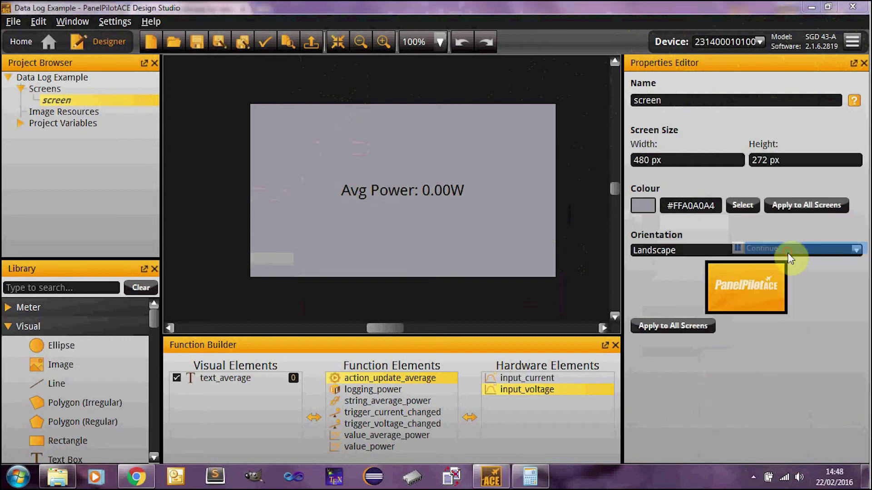
pyautogui.click(788, 253)
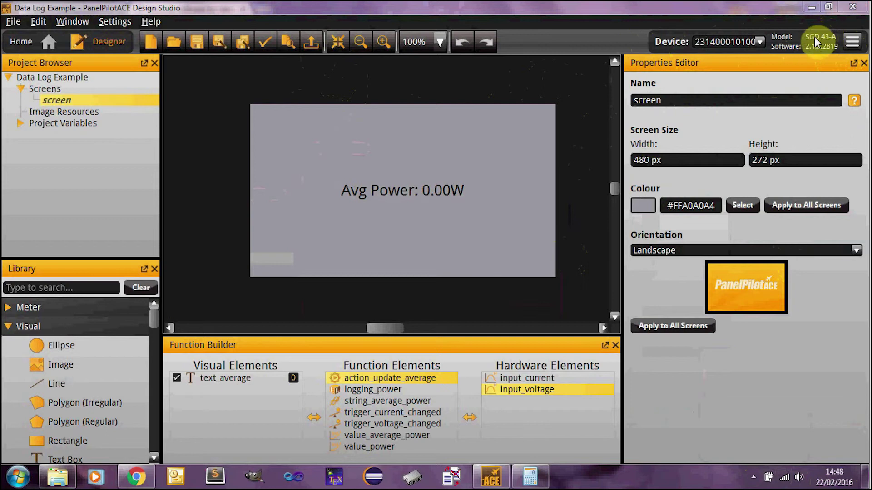
# - Retrieve the device's logged data and copy the log_power file to the Desktop
pyautogui.click(846, 43)
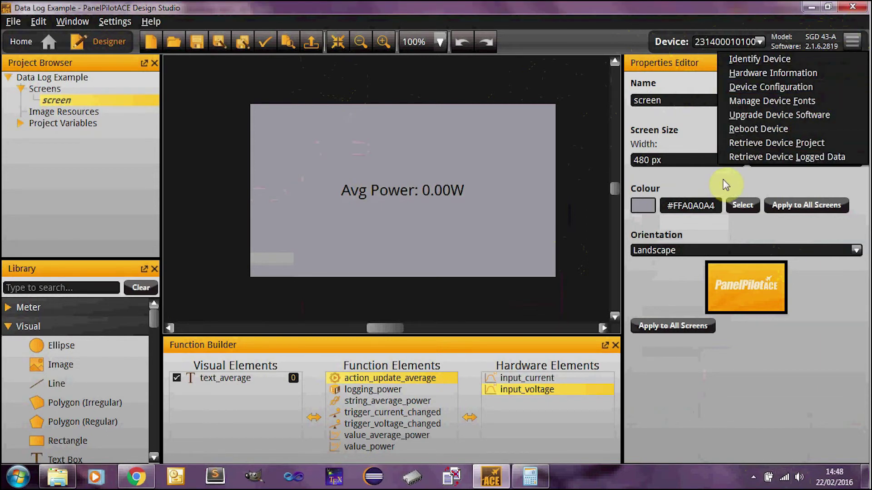
pyautogui.click(841, 160)
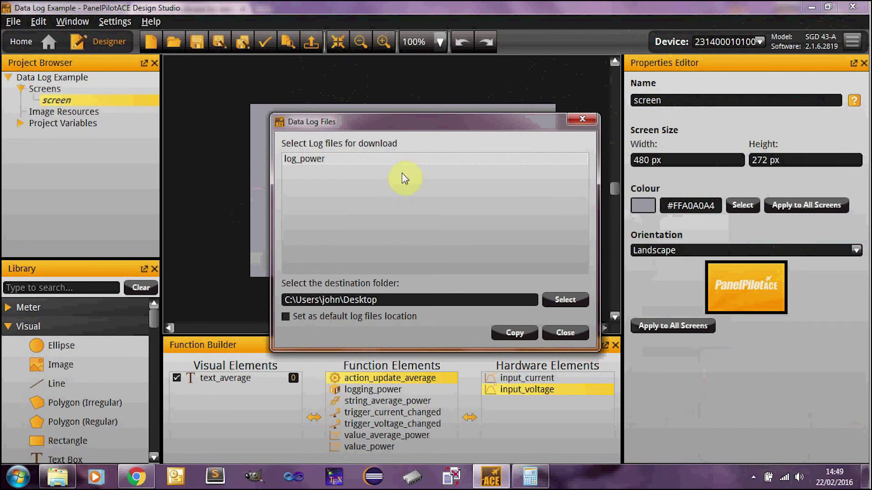
pyautogui.click(307, 160)
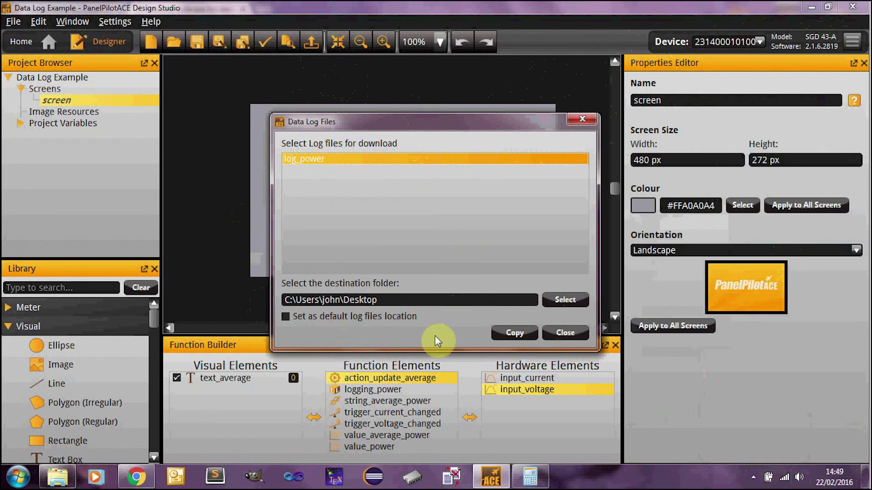
pyautogui.click(369, 157)
pyautogui.click(373, 158)
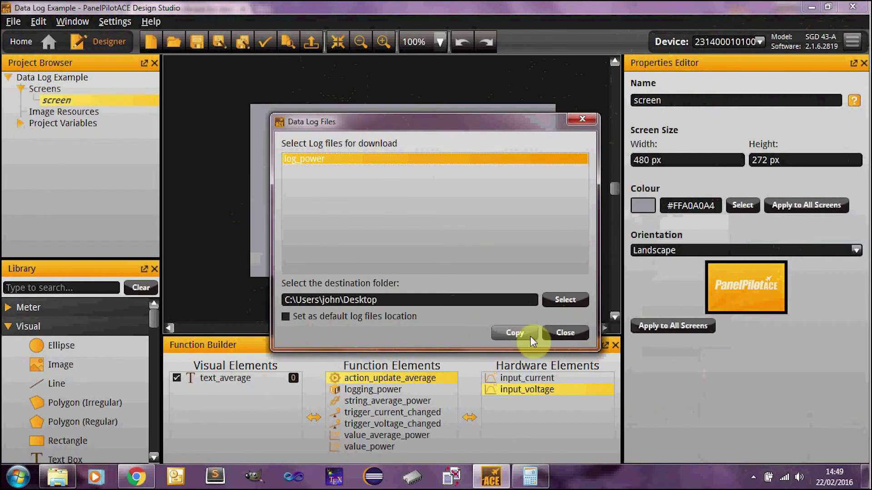
pyautogui.click(519, 331)
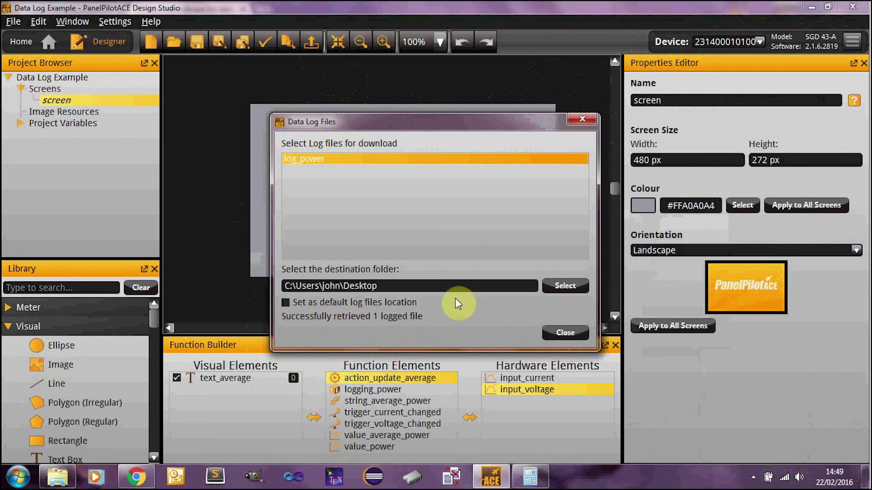
# - Open log_power.csv from the desktop in Excel
pyautogui.click(806, 6)
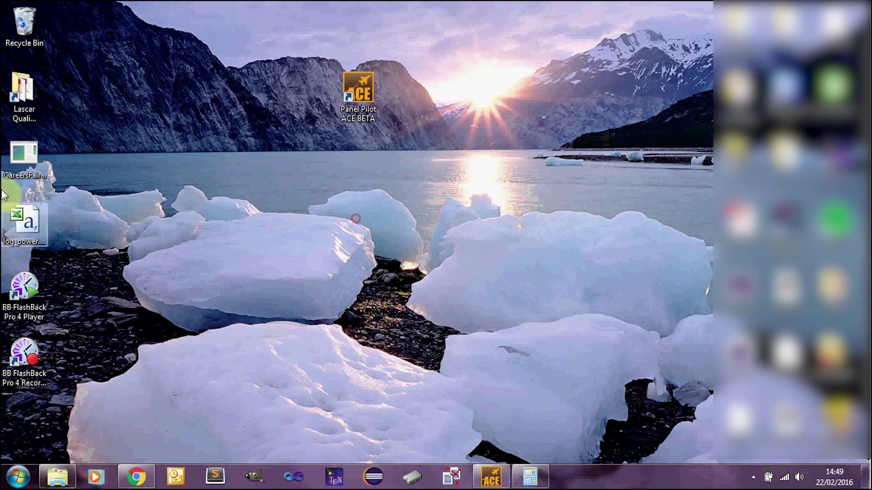
pyautogui.moveTo(23, 220); pyautogui.dragTo(360, 228)
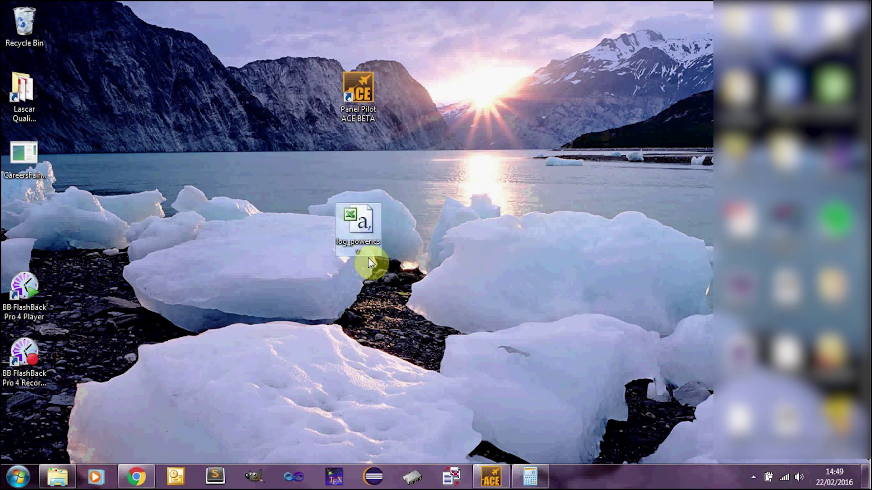
pyautogui.doubleClick(358, 221)
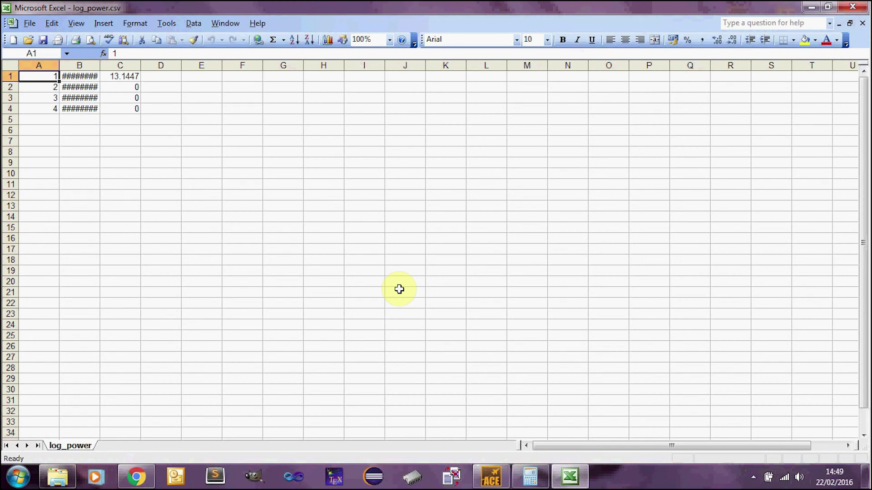
# - Widen column B to show full timestamps and select the data range B1:C4
pyautogui.moveTo(100, 67); pyautogui.dragTo(141, 68)
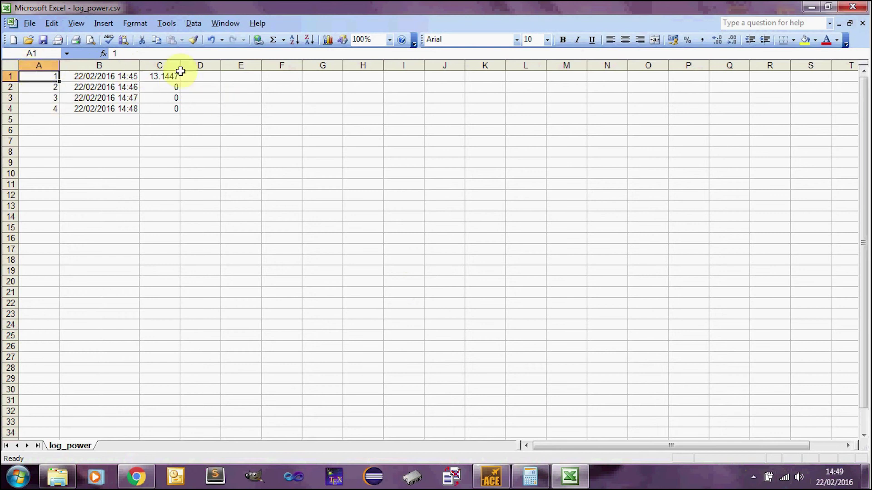
pyautogui.click(112, 76)
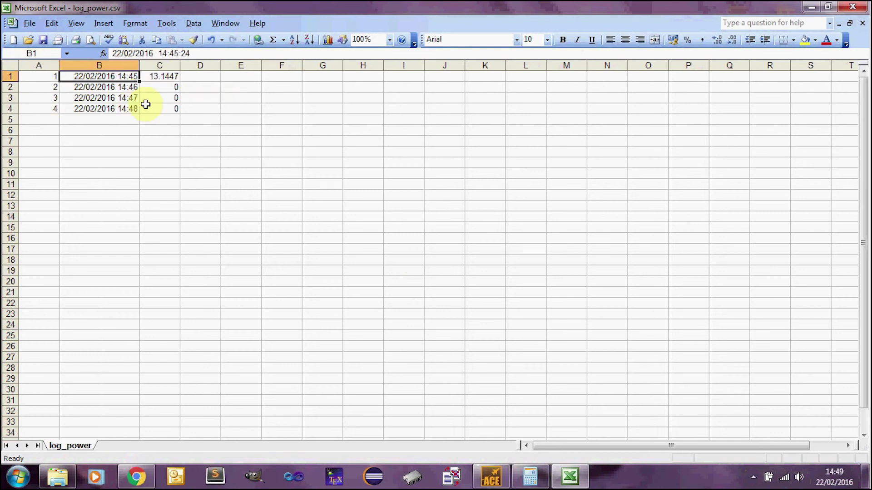
pyautogui.click(171, 78)
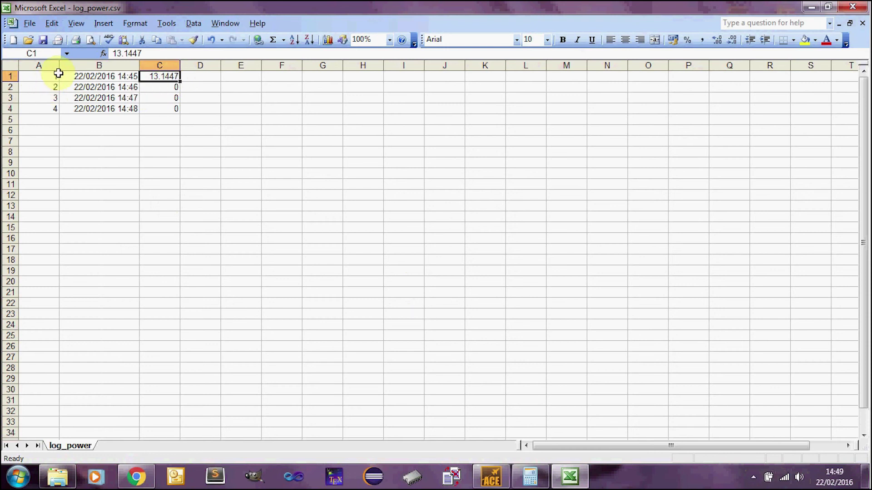
pyautogui.moveTo(104, 76); pyautogui.dragTo(162, 108)
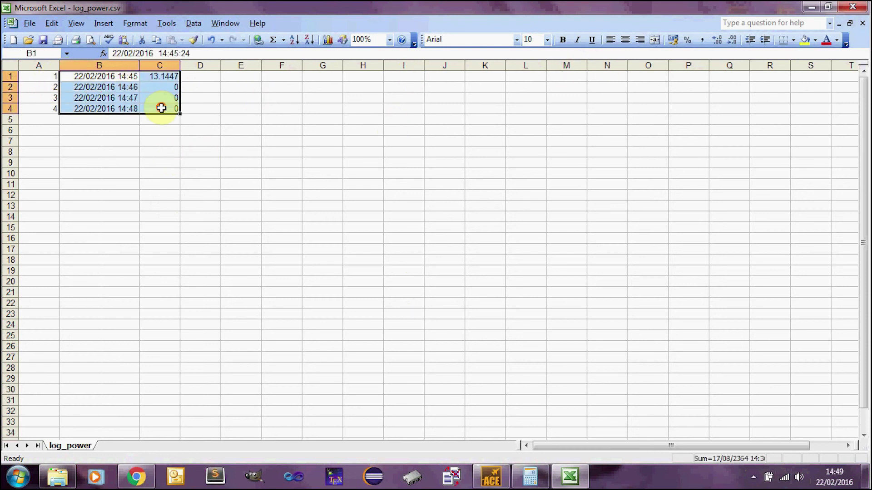
# - Insert an XY (Scatter) chart of the B1:C4 power readings against timestamps using the Chart Wizard
pyautogui.click(327, 39)
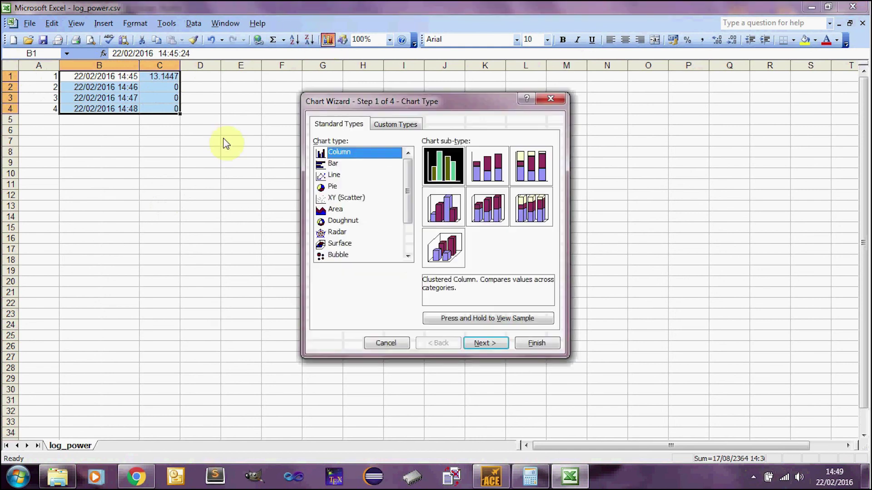
pyautogui.click(359, 198)
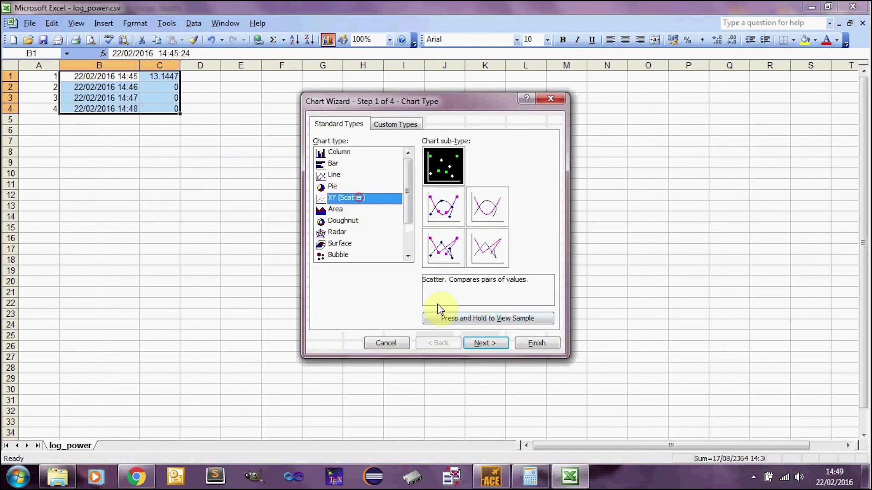
pyautogui.click(479, 343)
pyautogui.click(485, 345)
pyautogui.click(533, 346)
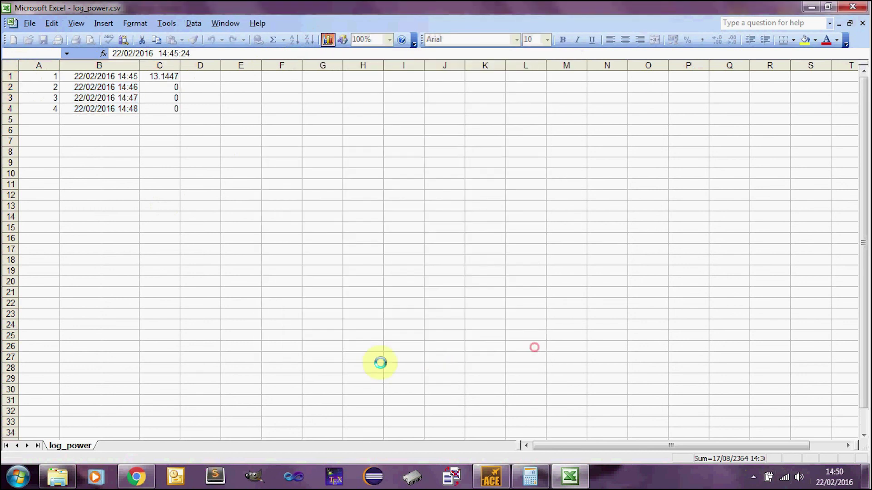
pyautogui.press('Escape')
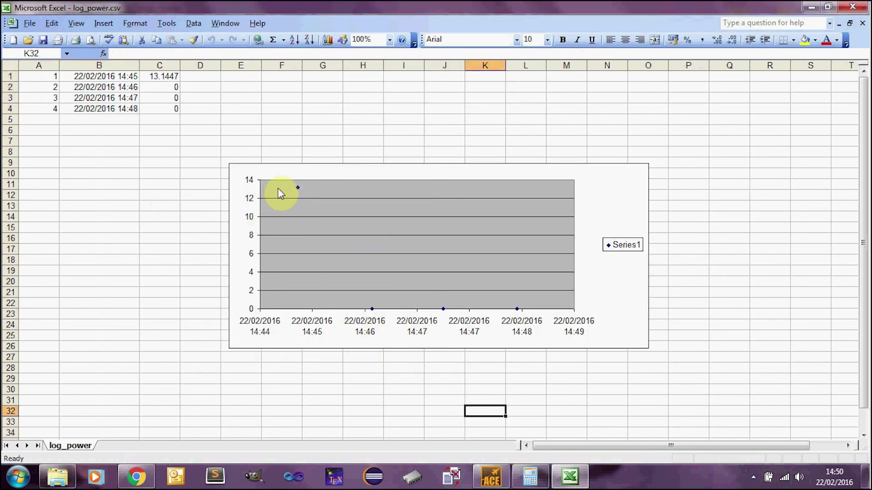